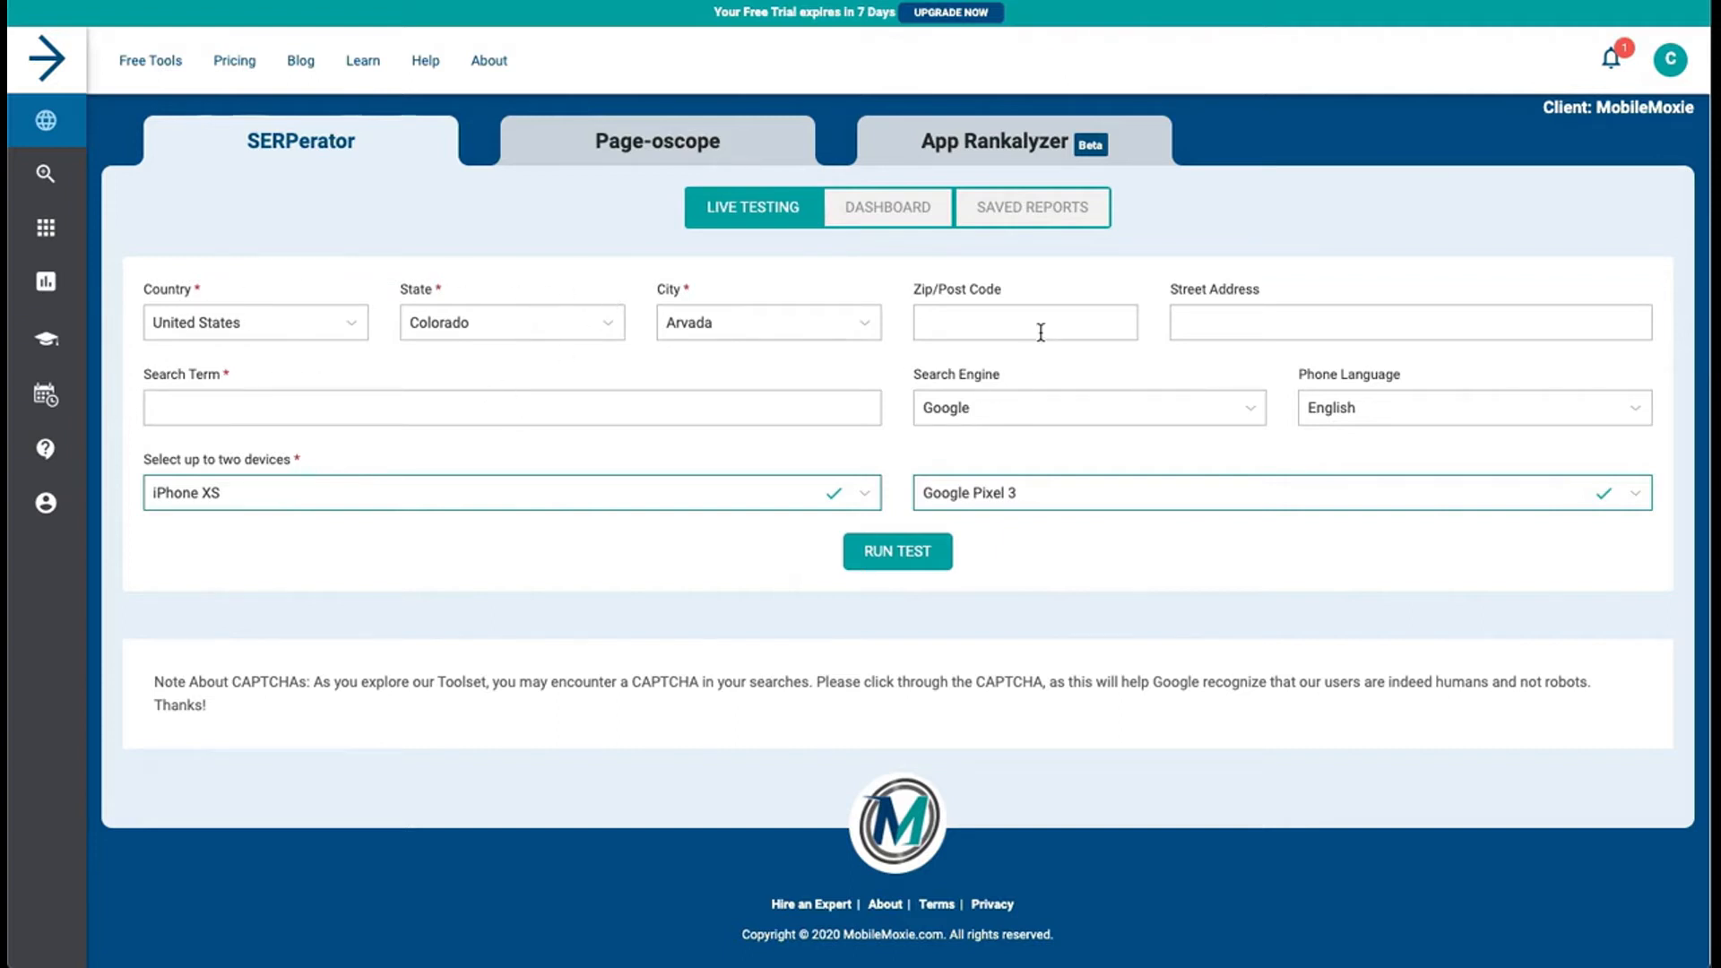
# Run a live Google test for "coffee shops" in Arvada, Colorado, on iPhone XS and Google Pixel 3
pyautogui.click(670, 414)
pyautogui.click(922, 561)
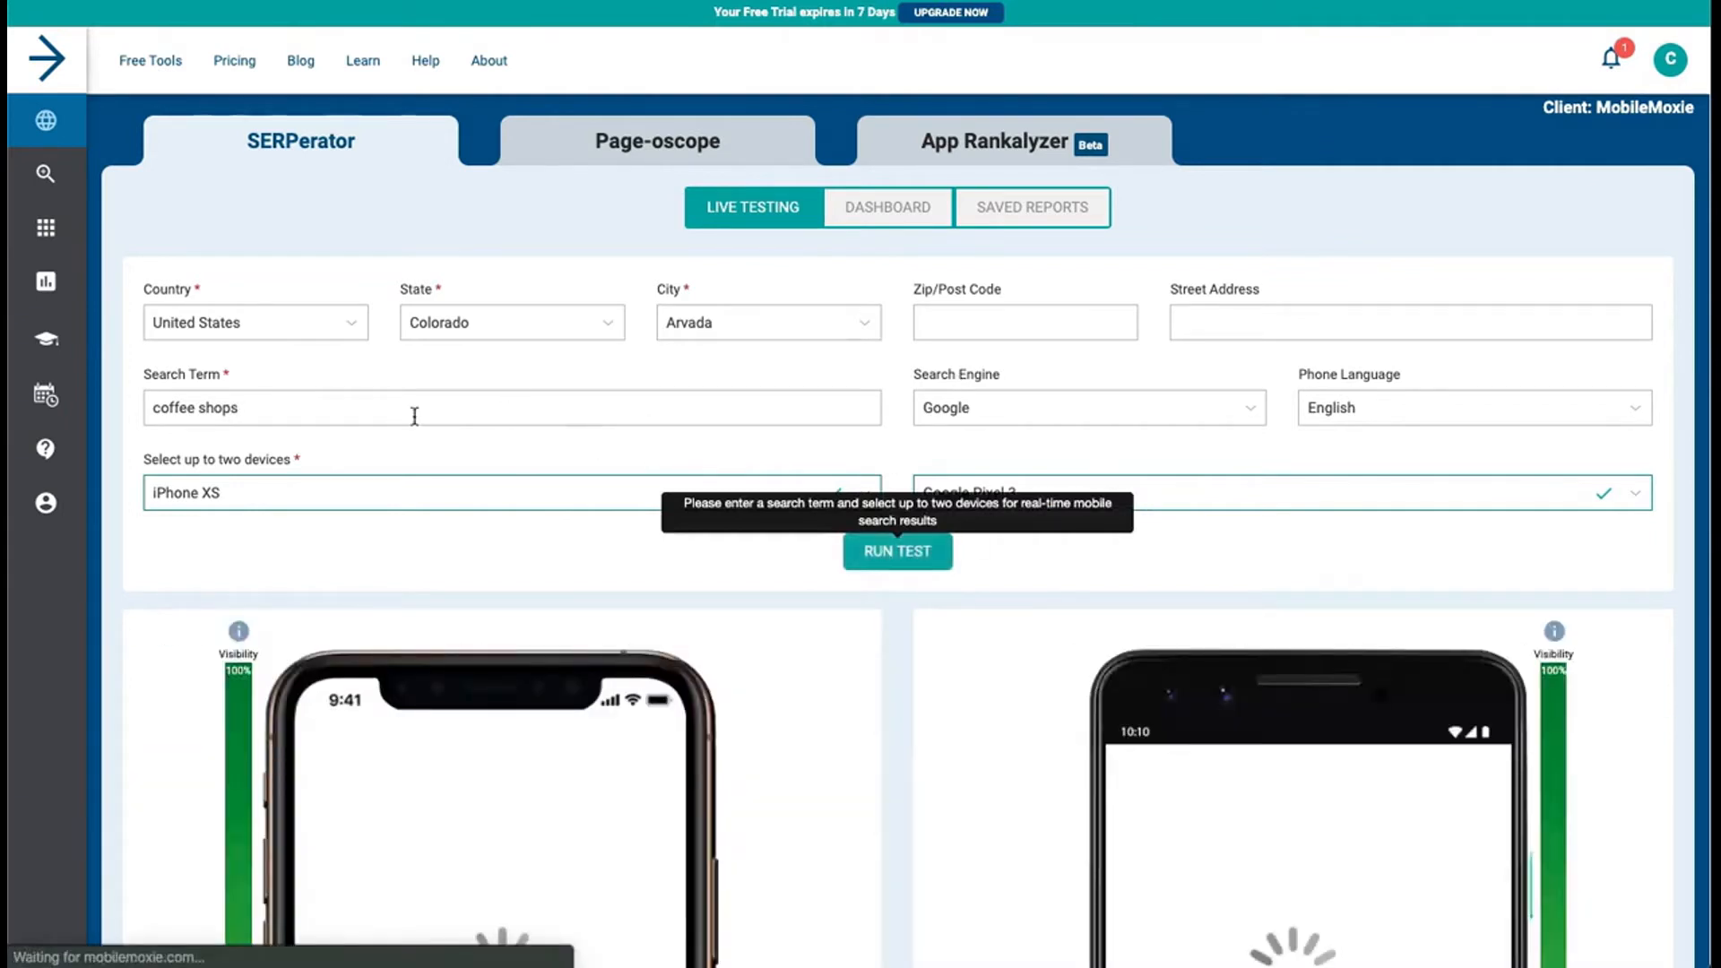
pyautogui.scroll(-6, 615, 422)
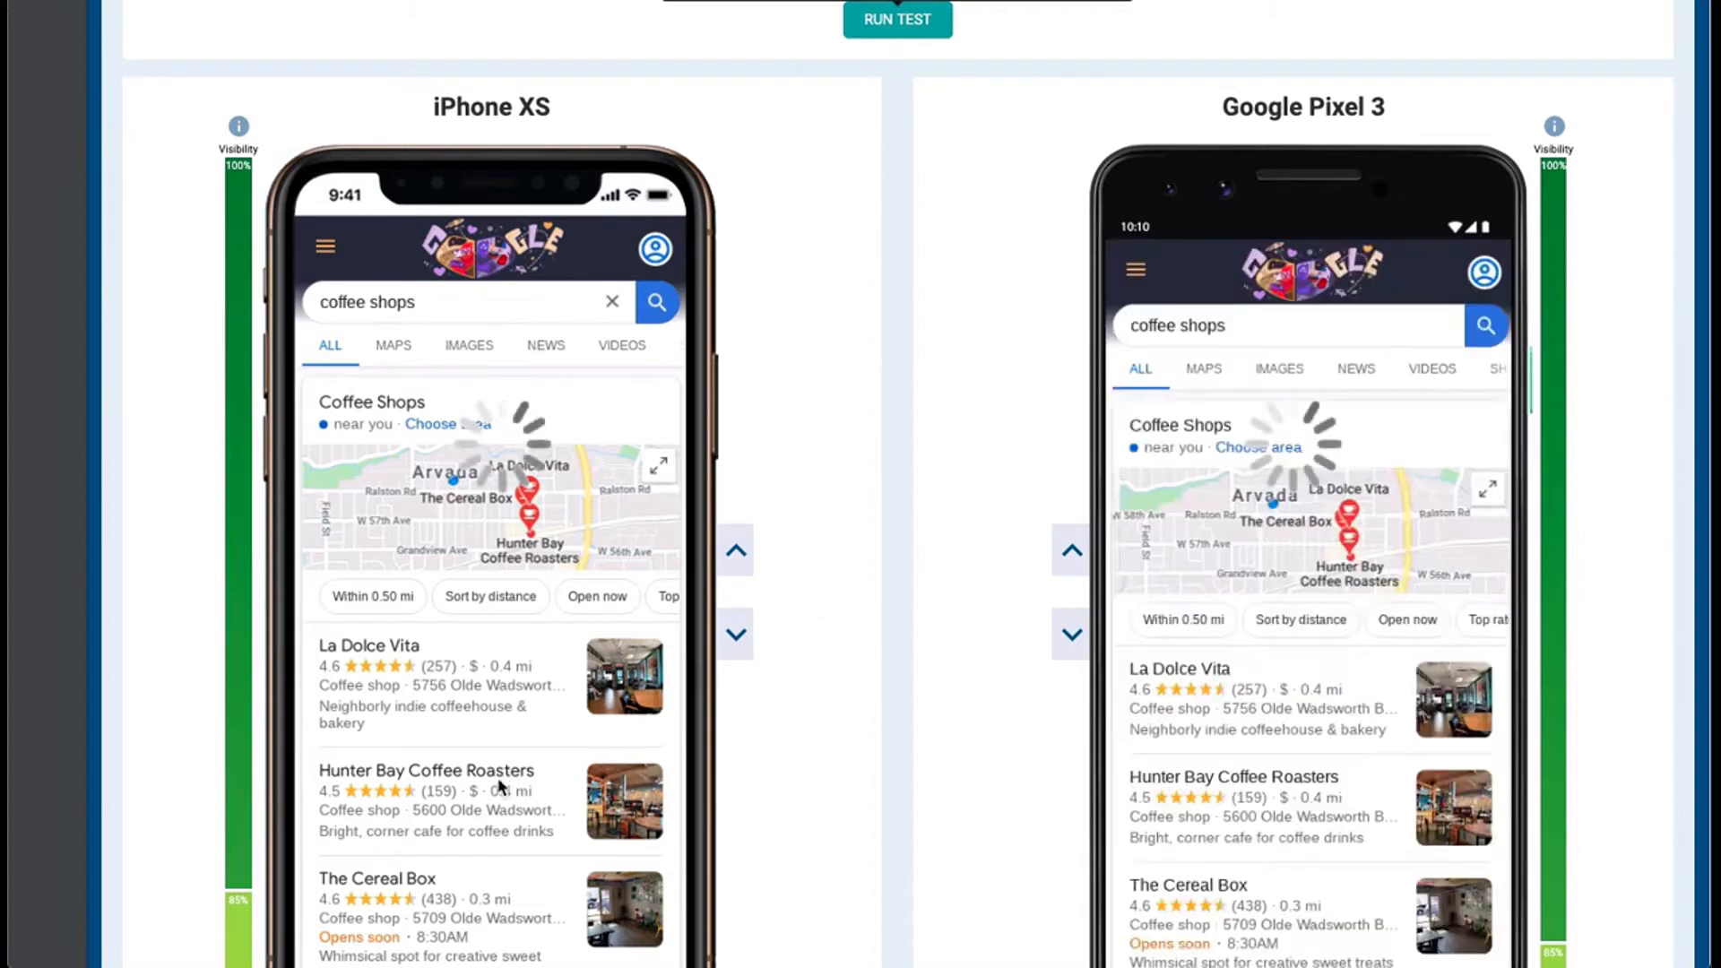
# Examine the coffee shops search results on the iPhone XS, from the local listings down to the related questions
pyautogui.scroll(-3, 506, 787)
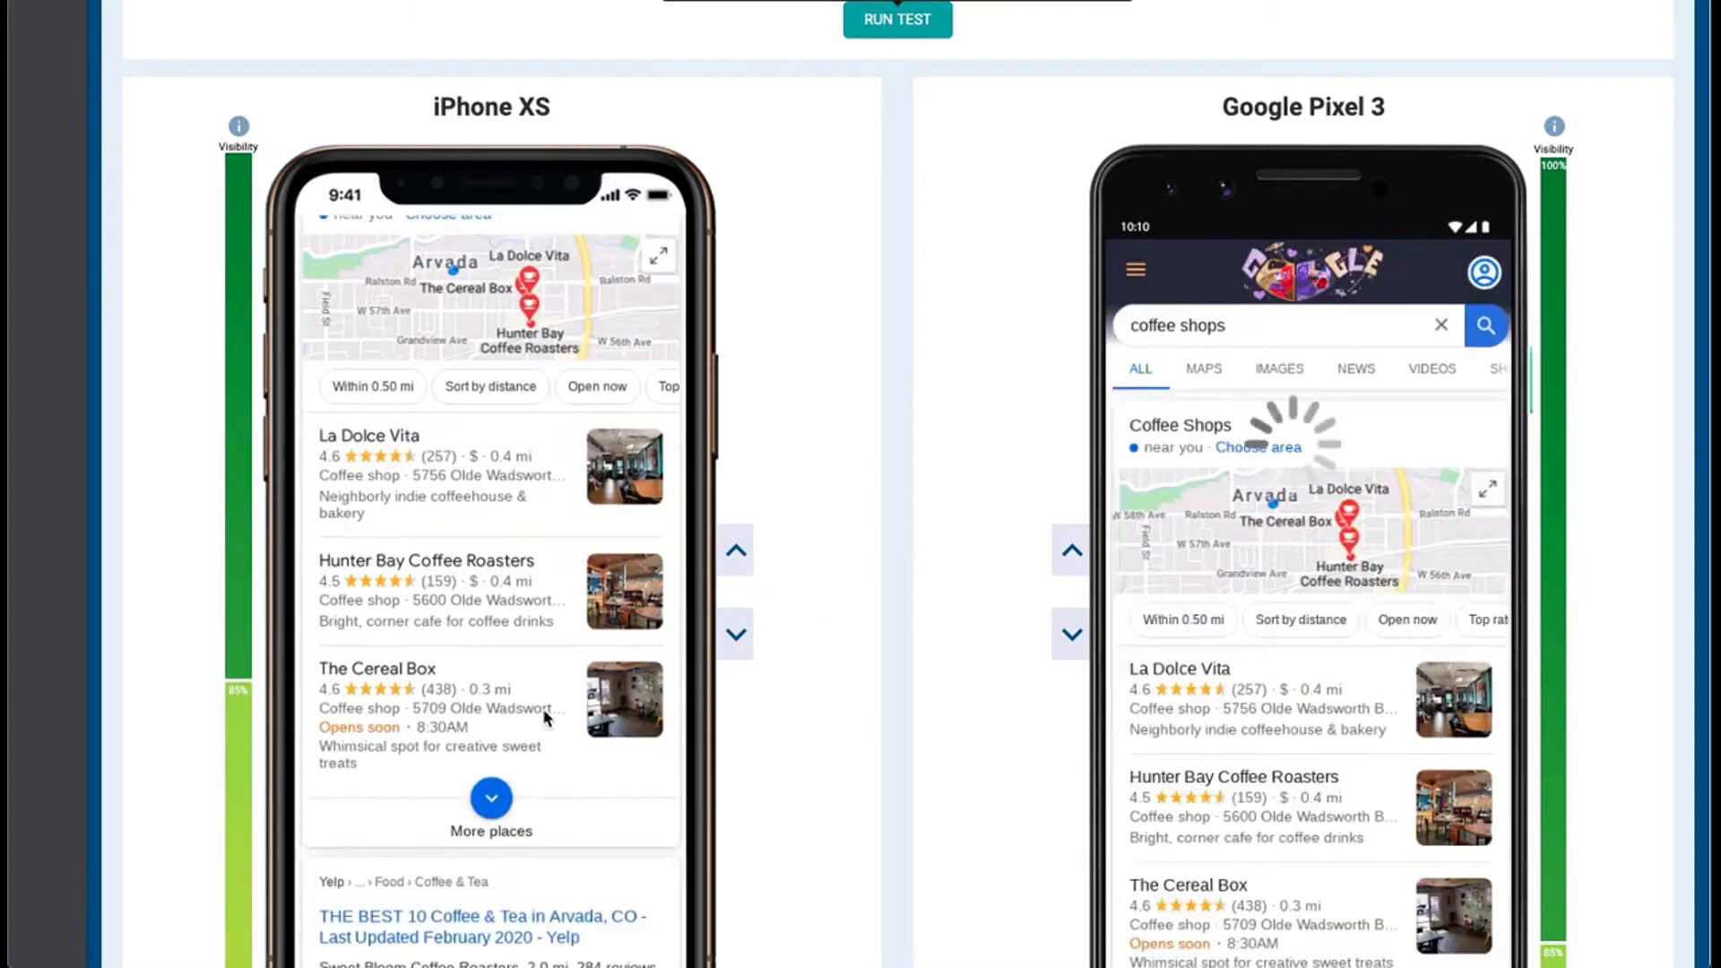
pyautogui.scroll(-5, 545, 714)
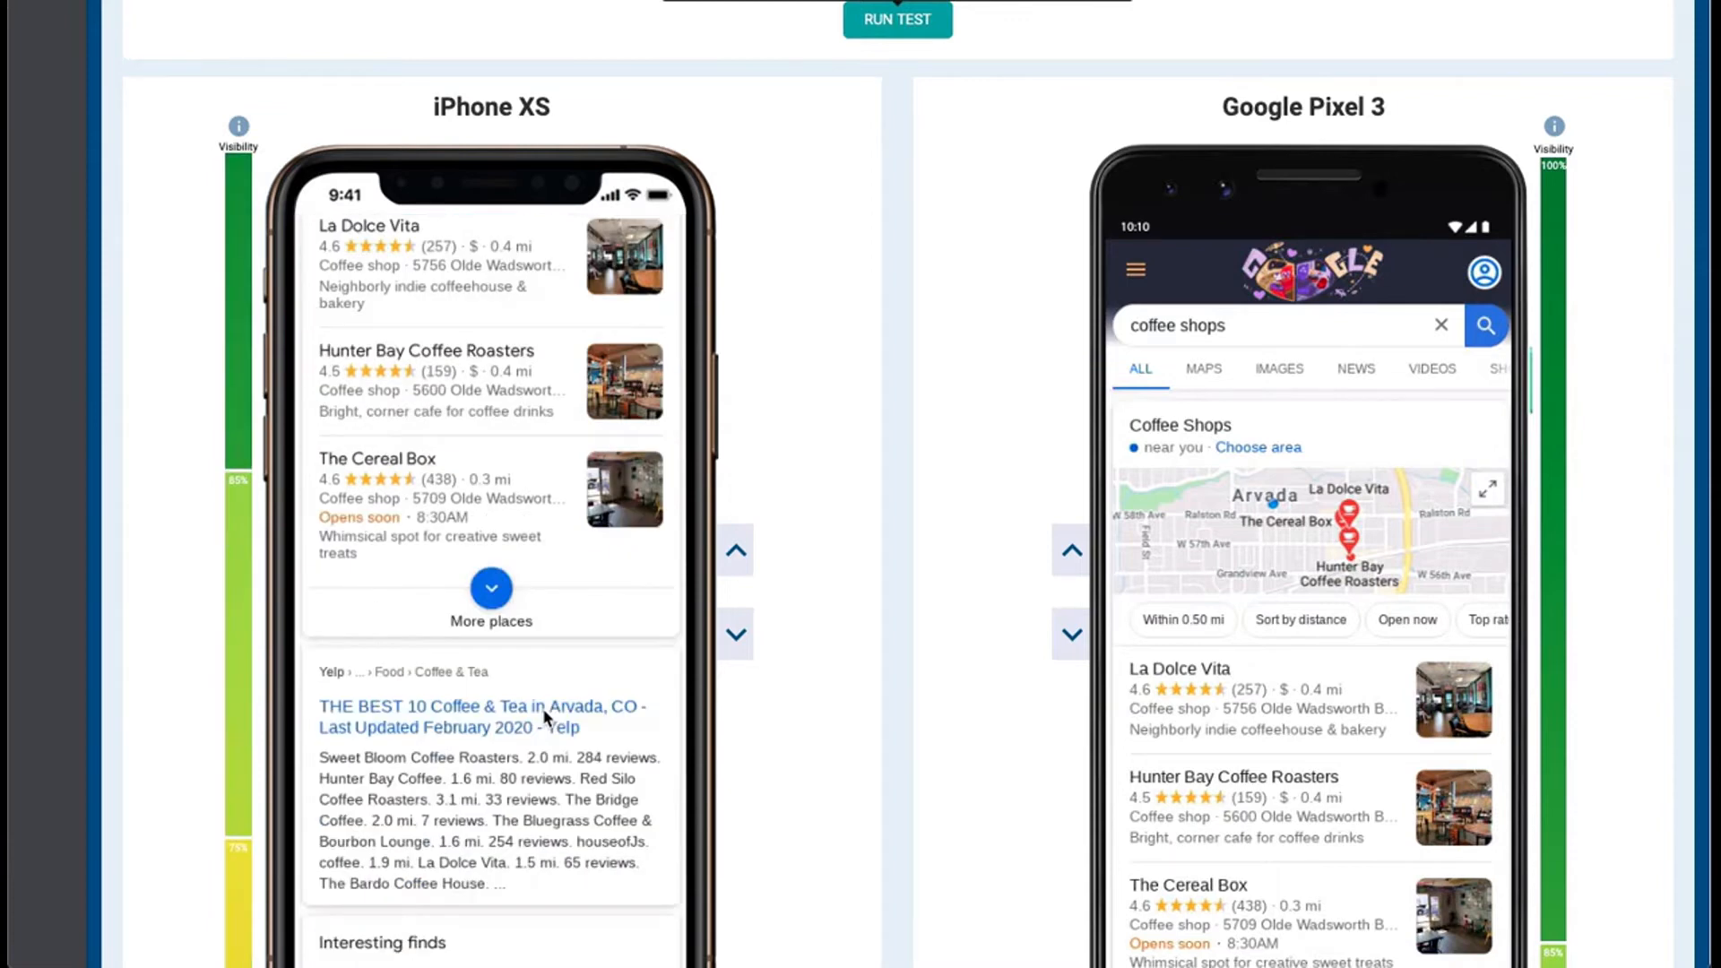
pyautogui.scroll(-15, 545, 715)
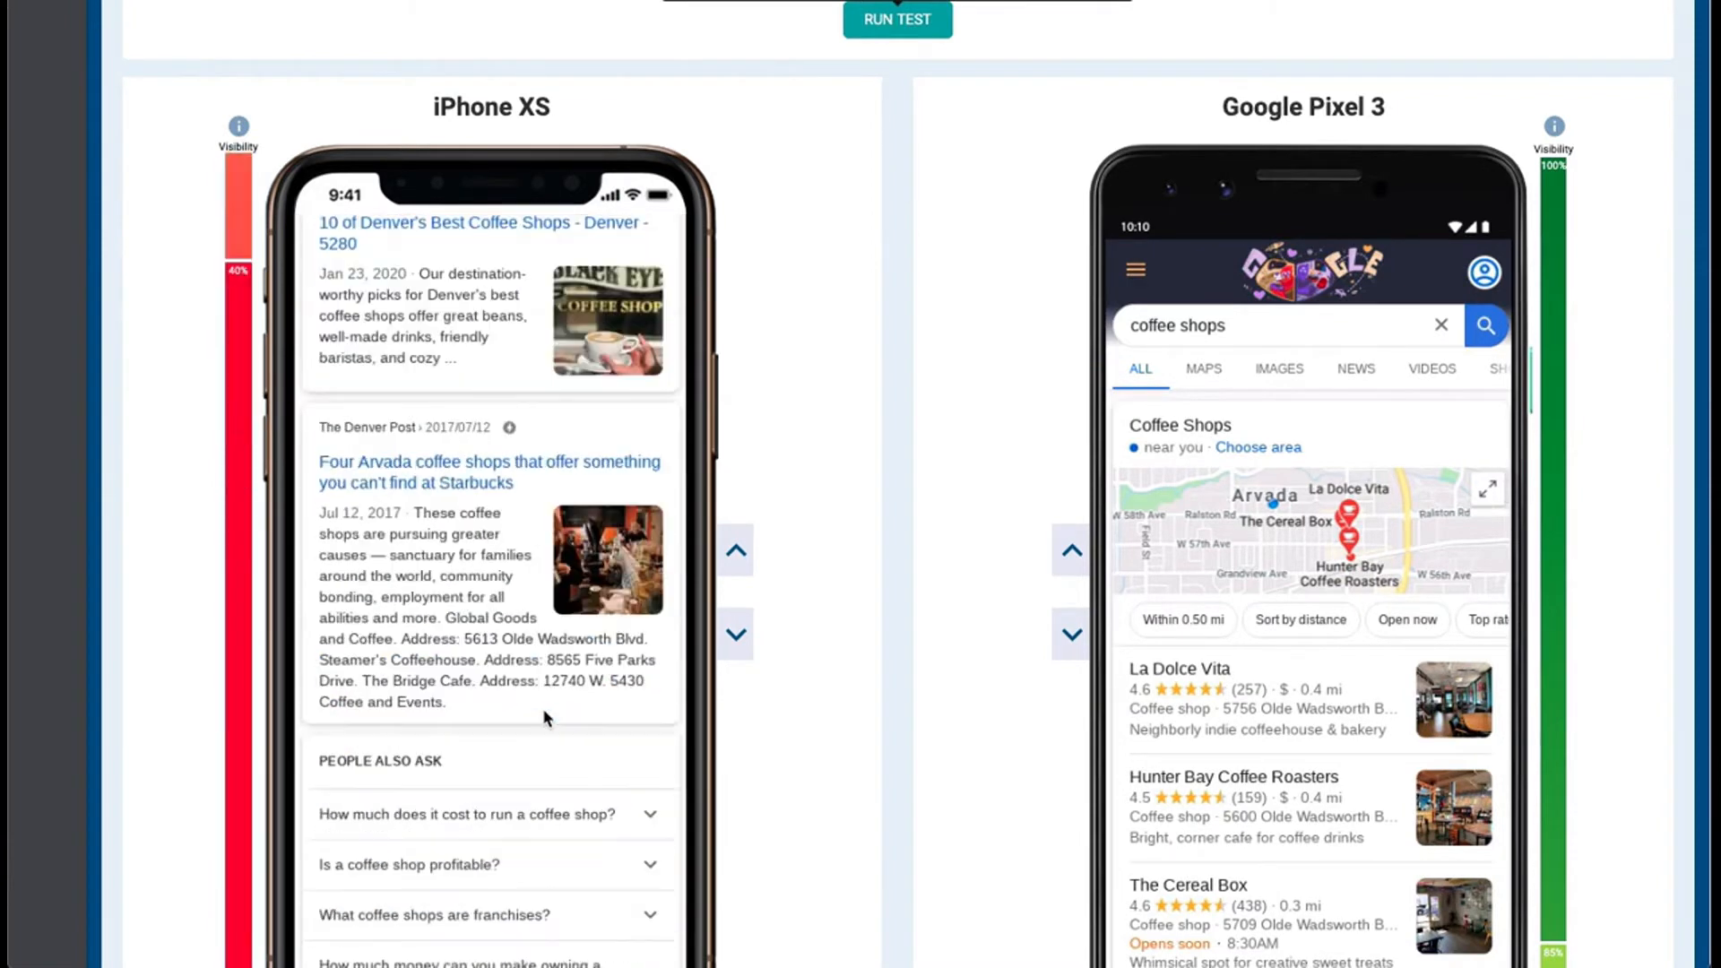
pyautogui.scroll(15, 542, 709)
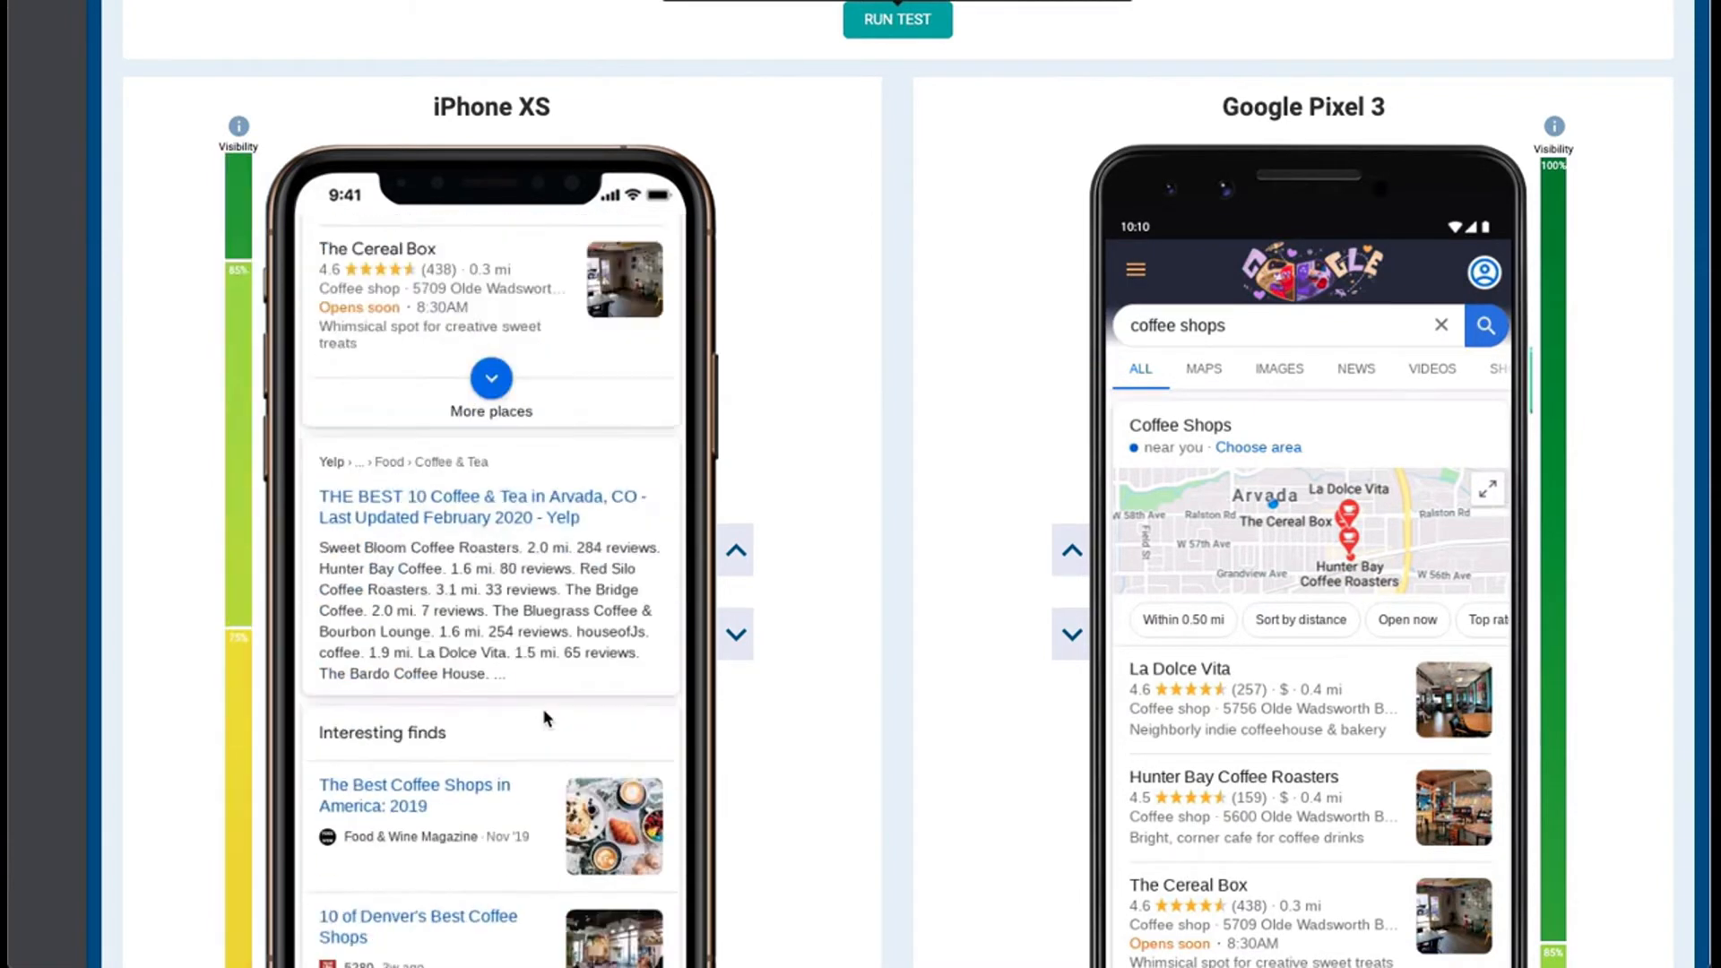
pyautogui.scroll(-2, 984, 594)
pyautogui.scroll(-5, 502, 570)
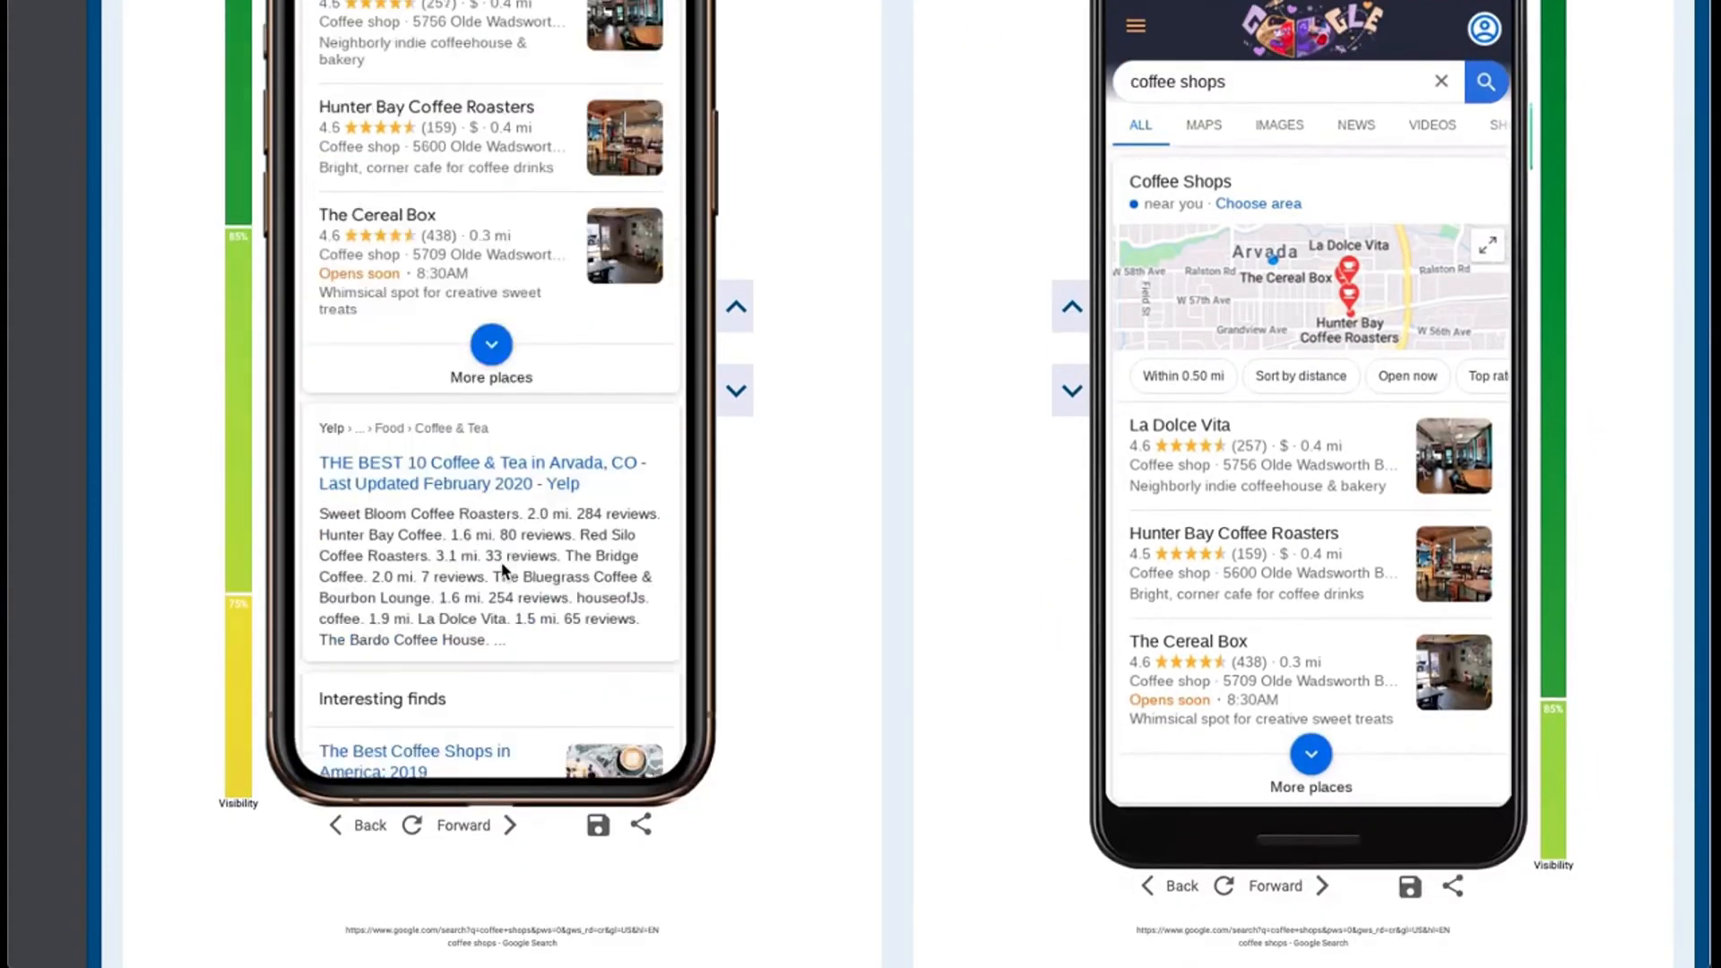
# Open the La Dolce Vita listing on the iPhone XS and return to the search results
pyautogui.scroll(5, 502, 569)
pyautogui.click(413, 410)
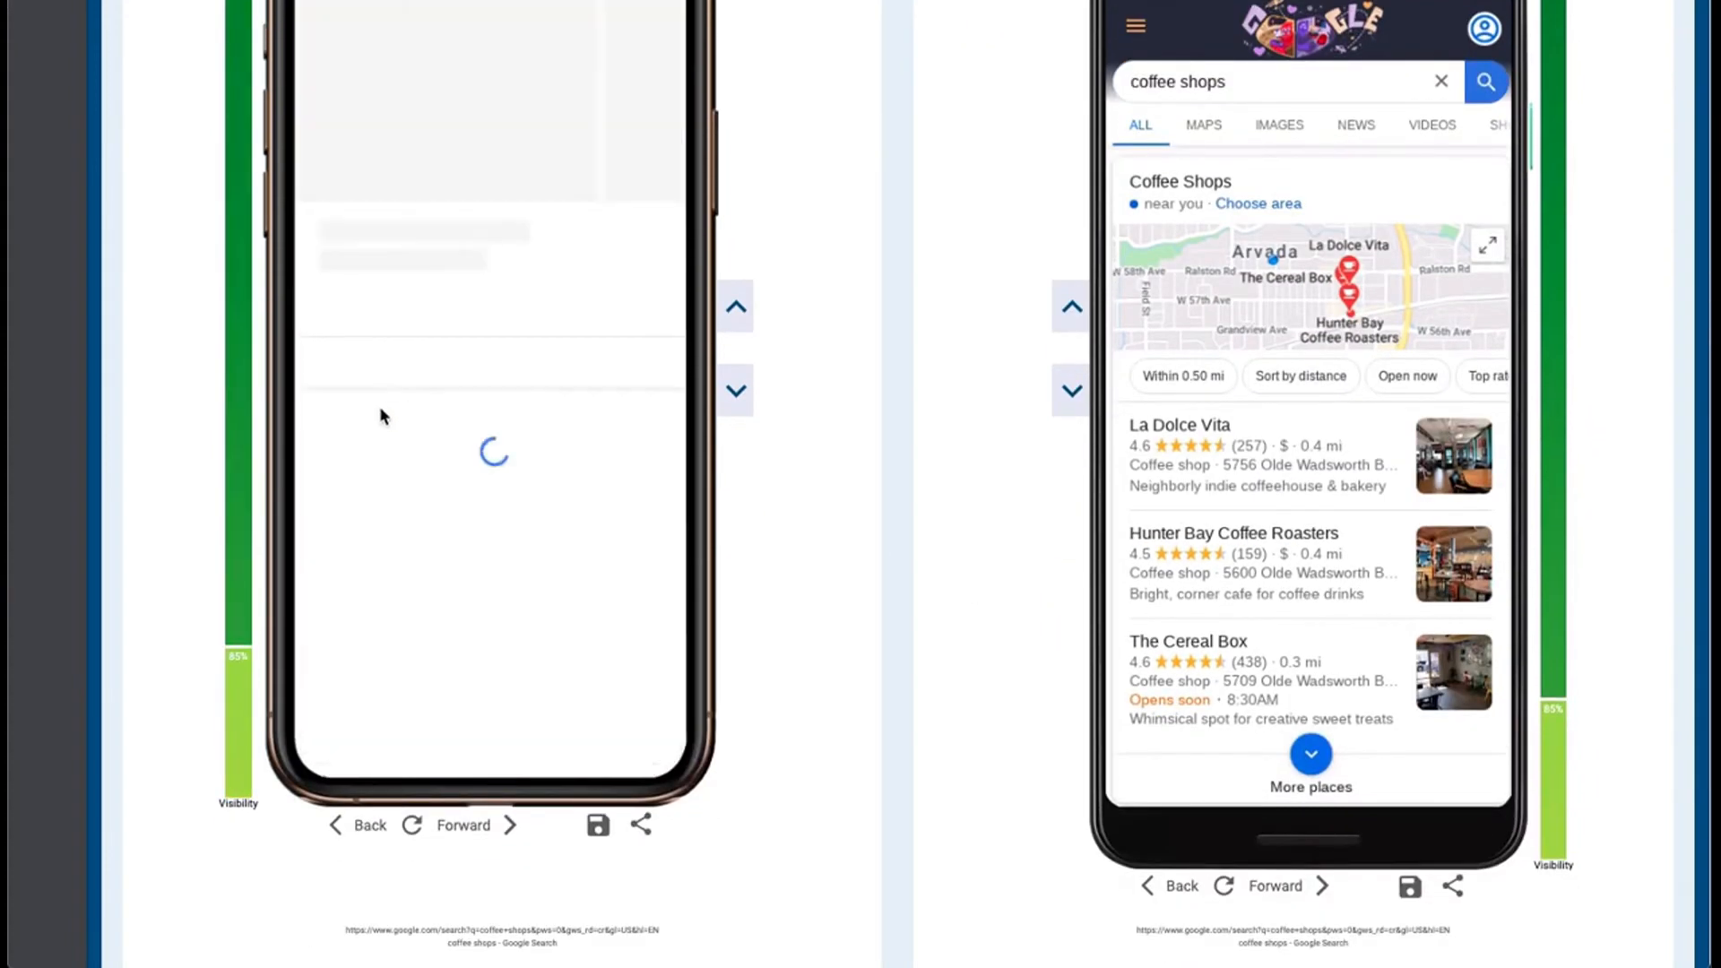
pyautogui.scroll(2, 755, 180)
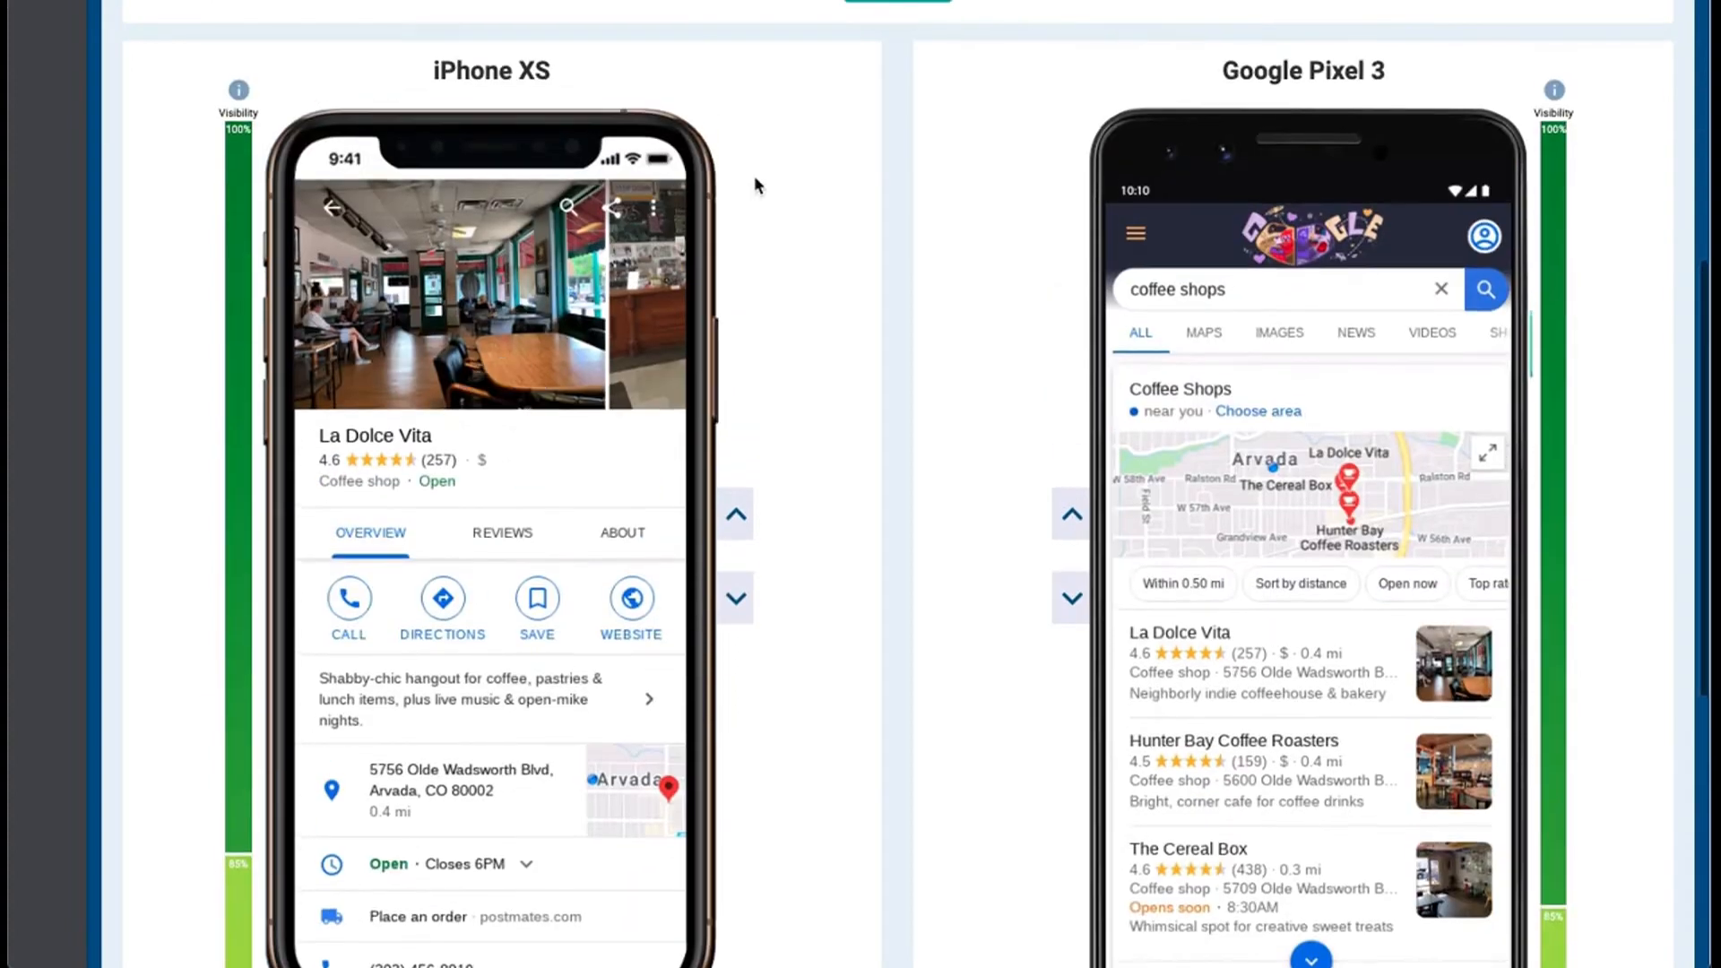
pyautogui.click(333, 208)
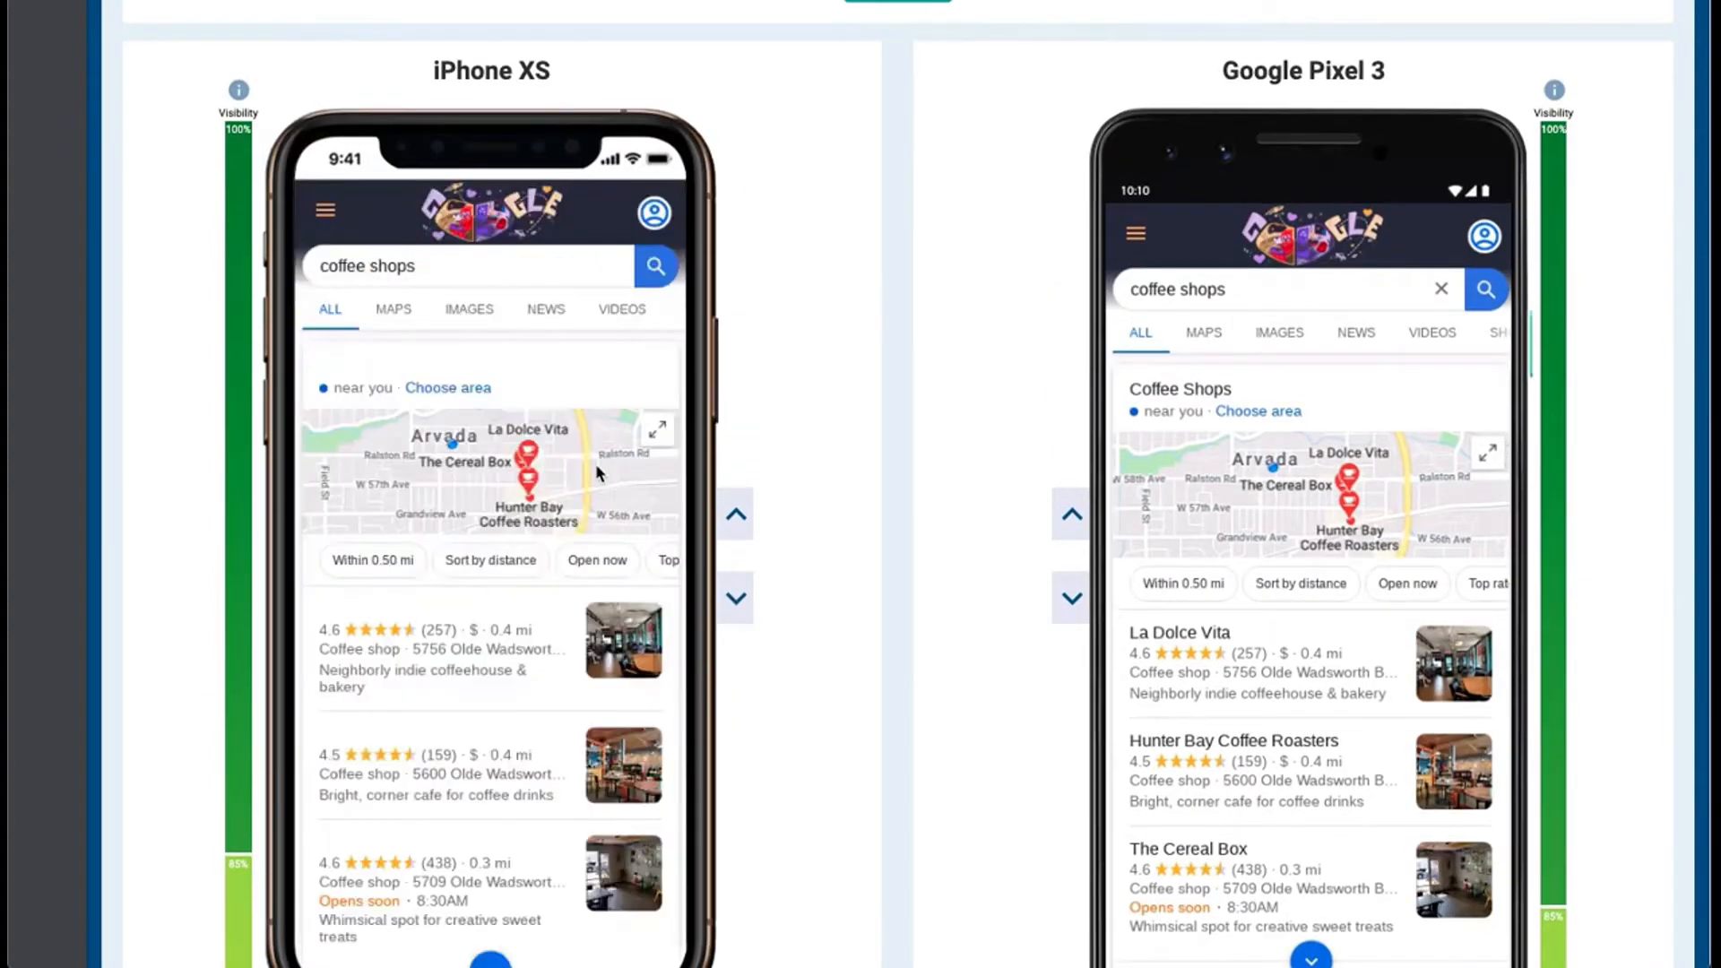
# Browse the "Search by photos" carousel in the iPhone XS results
pyautogui.scroll(-15, 525, 541)
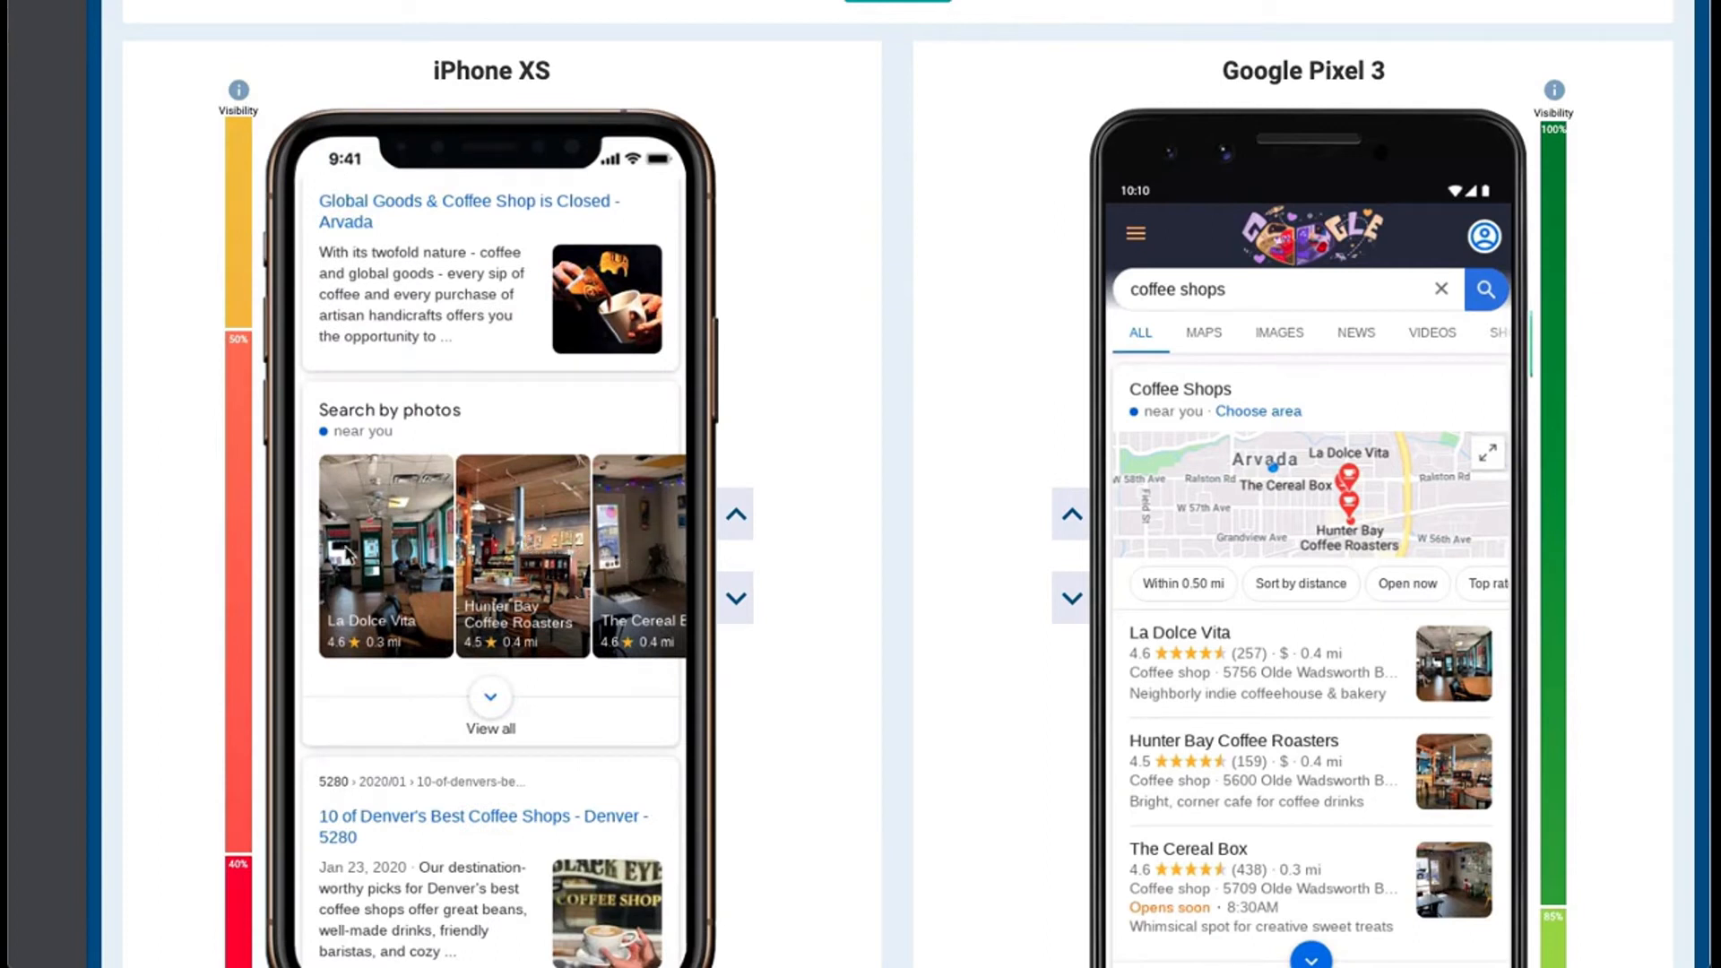
pyautogui.hscroll(3, 647, 578)
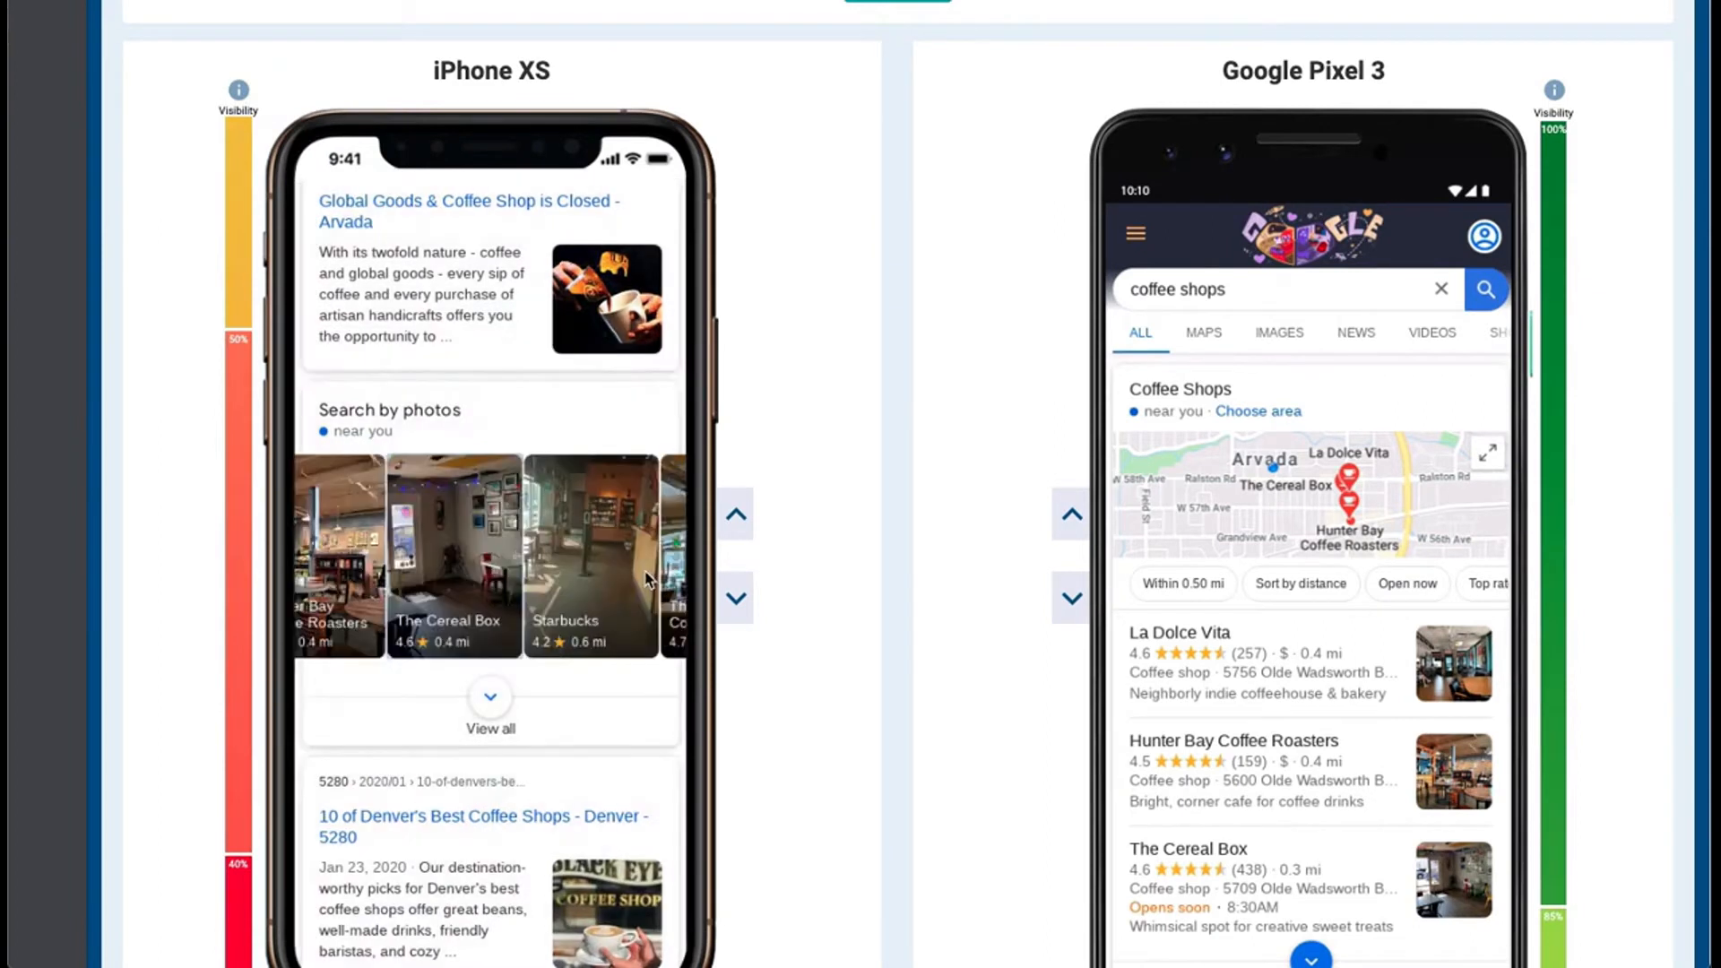
pyautogui.moveTo(460, 583); pyautogui.dragTo(367, 584)
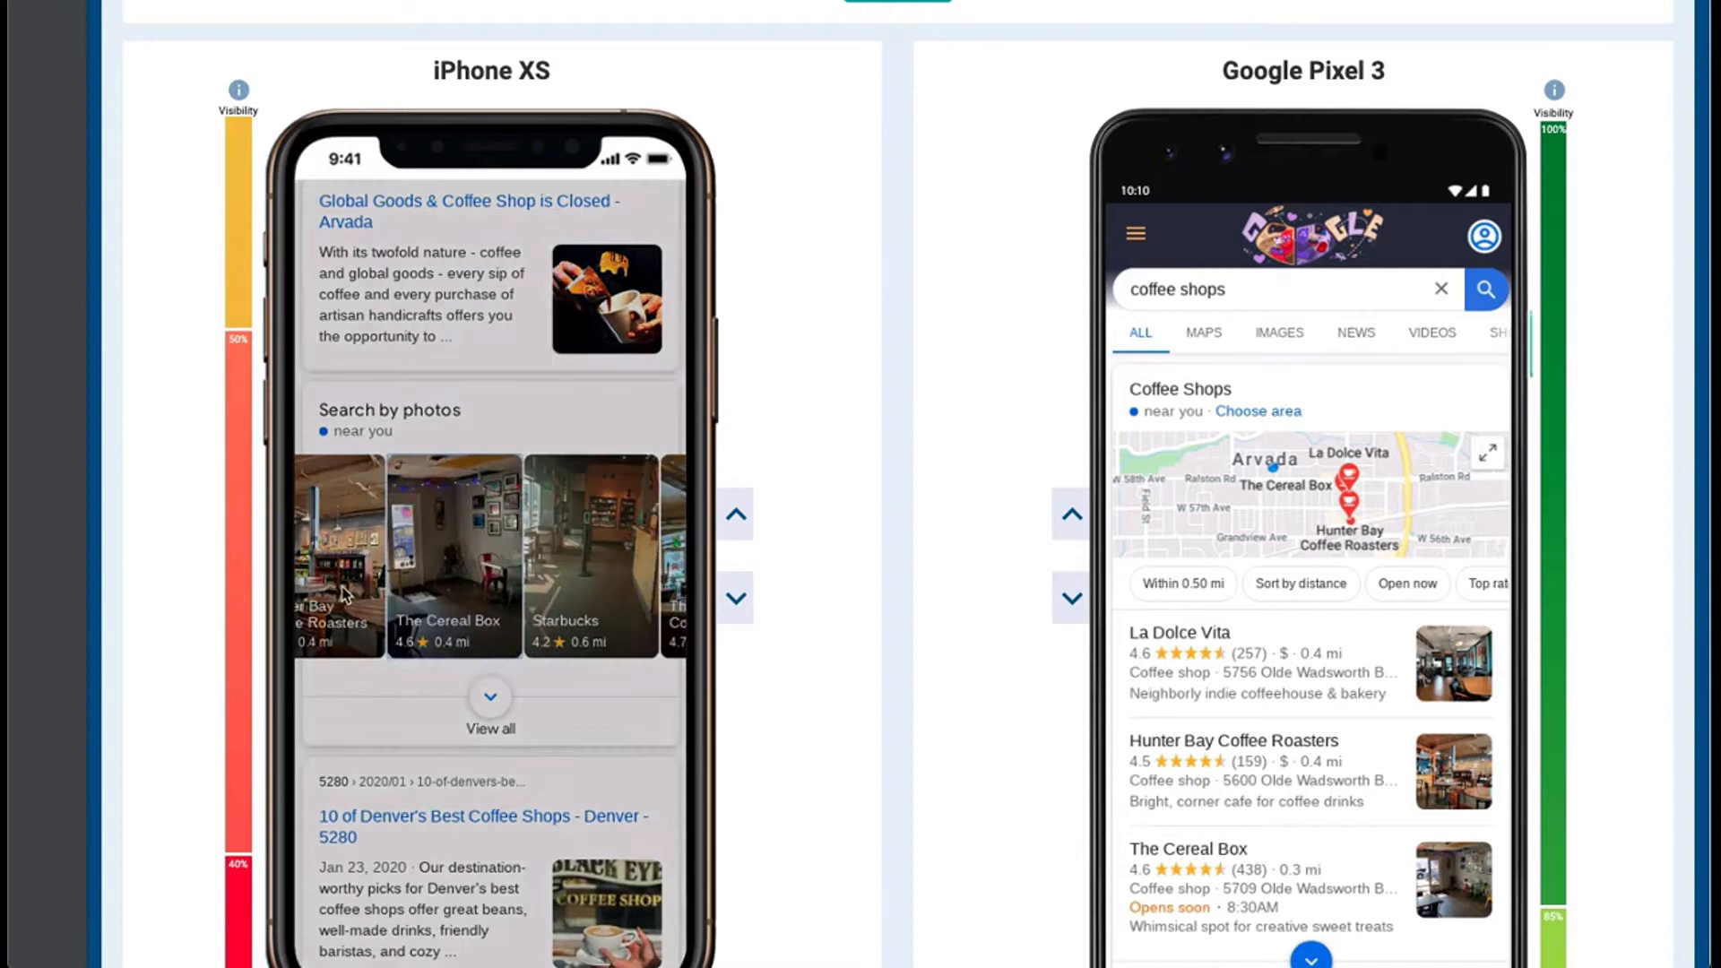
# Examine the Google Pixel 3 results down to its "Search by photos" section for comparison with the iPhone XS
pyautogui.scroll(-1, 955, 606)
pyautogui.scroll(-2, 807, 632)
pyautogui.scroll(-10, 1335, 577)
pyautogui.scroll(-10, 1337, 587)
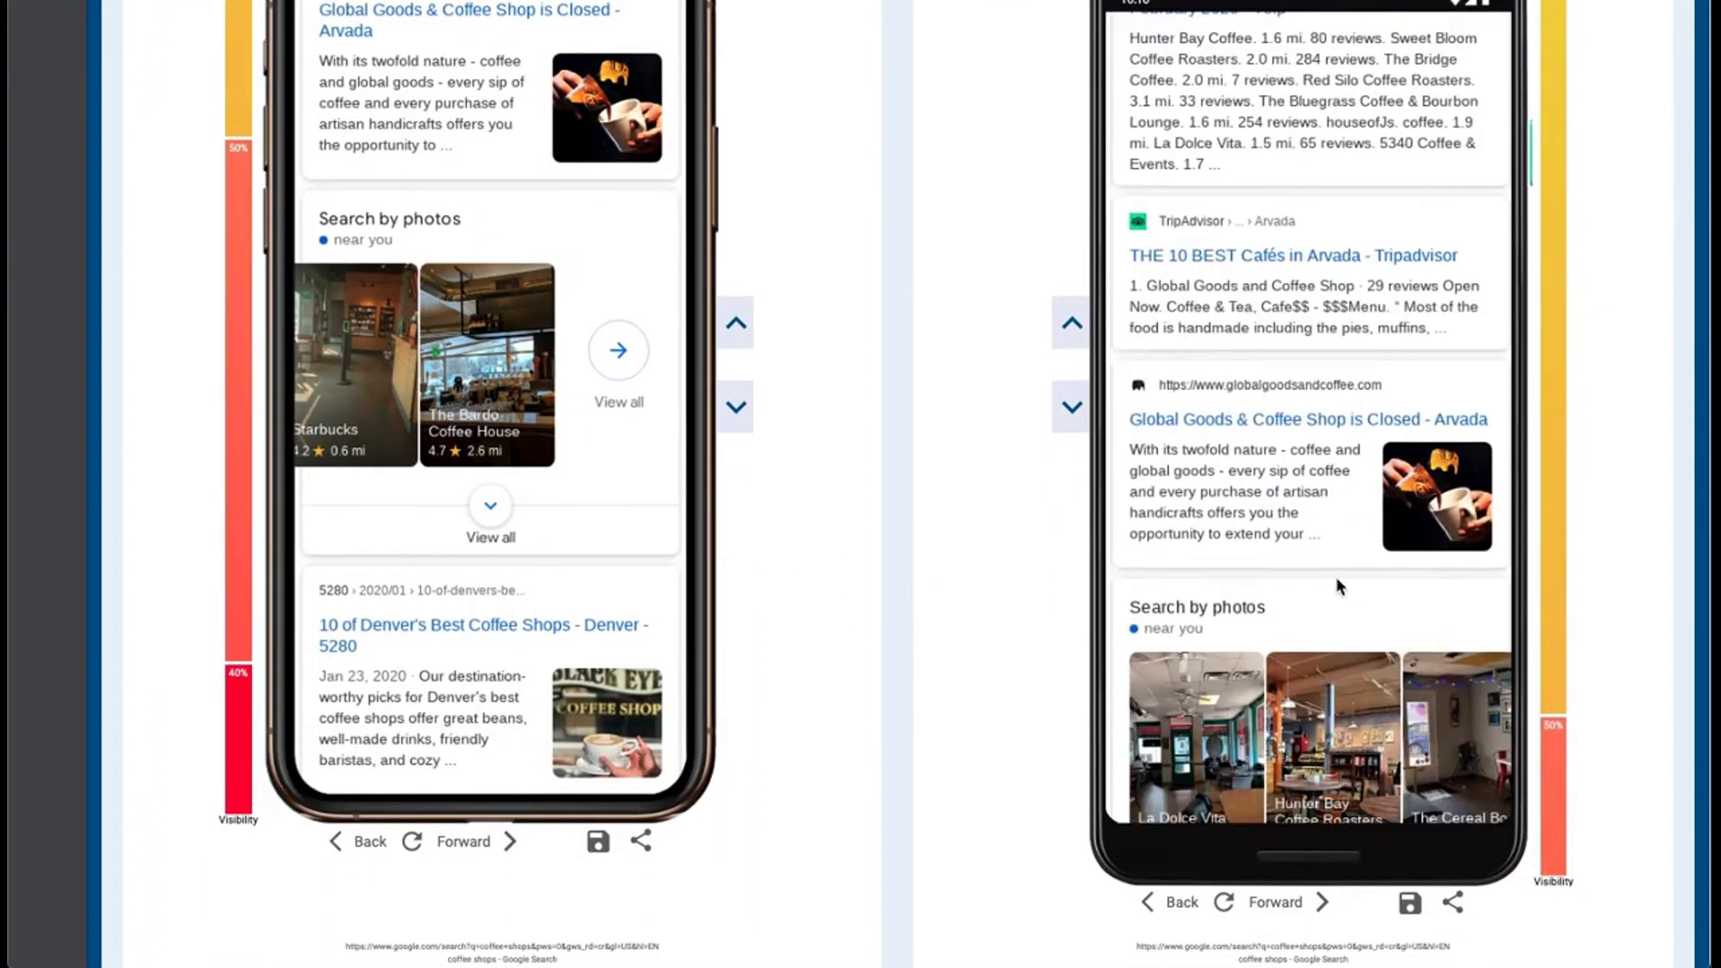
# View the sharing options for the iPhone XS result and close them without sharing
pyautogui.scroll(-1, 1025, 691)
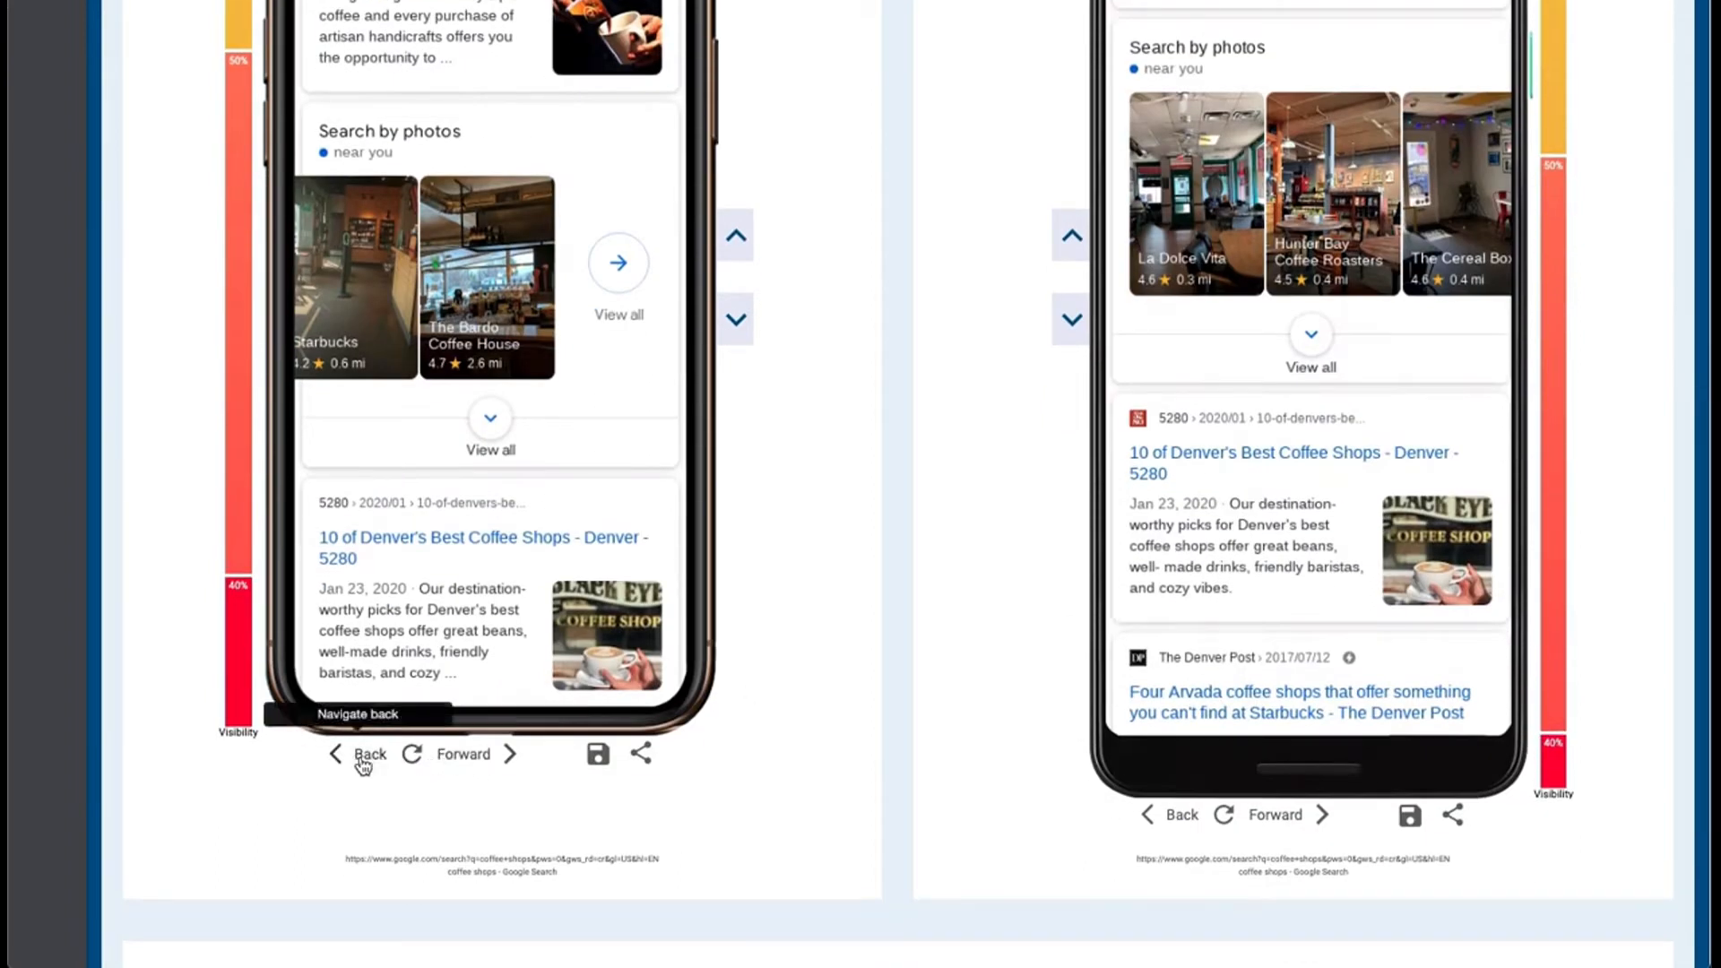
pyautogui.click(644, 755)
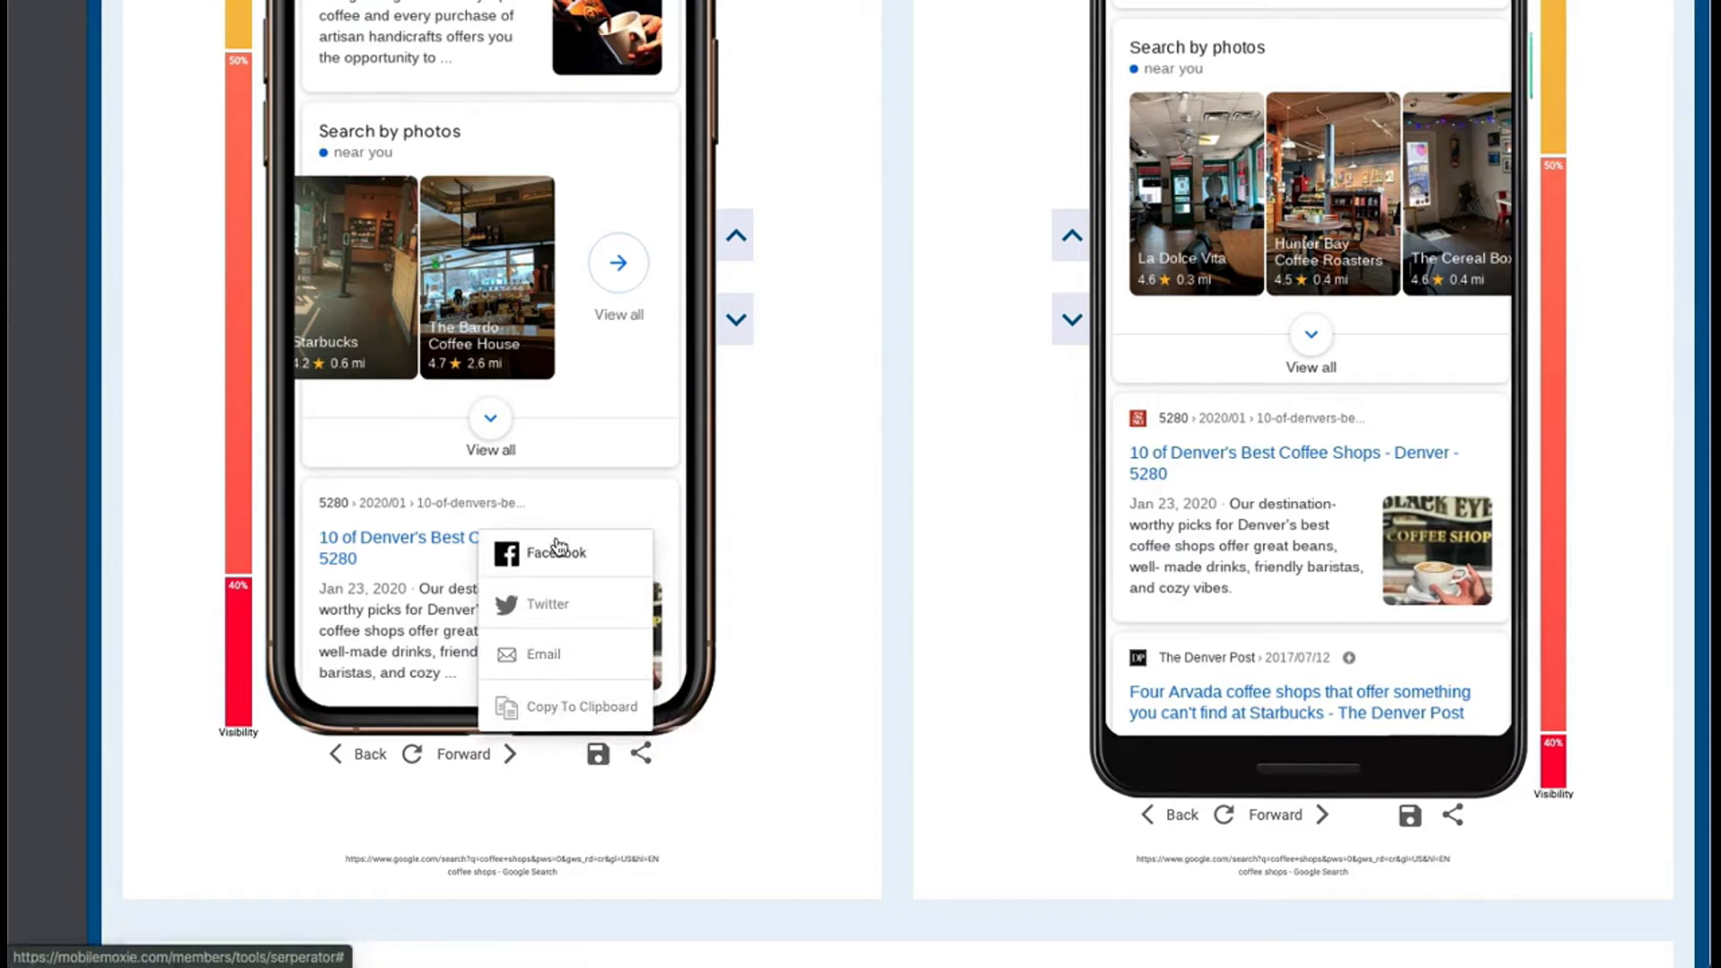
pyautogui.click(842, 529)
# Open the SERPerator dashboard and select the MobileMoxie keyword with the Googleplex address
pyautogui.scroll(10, 842, 535)
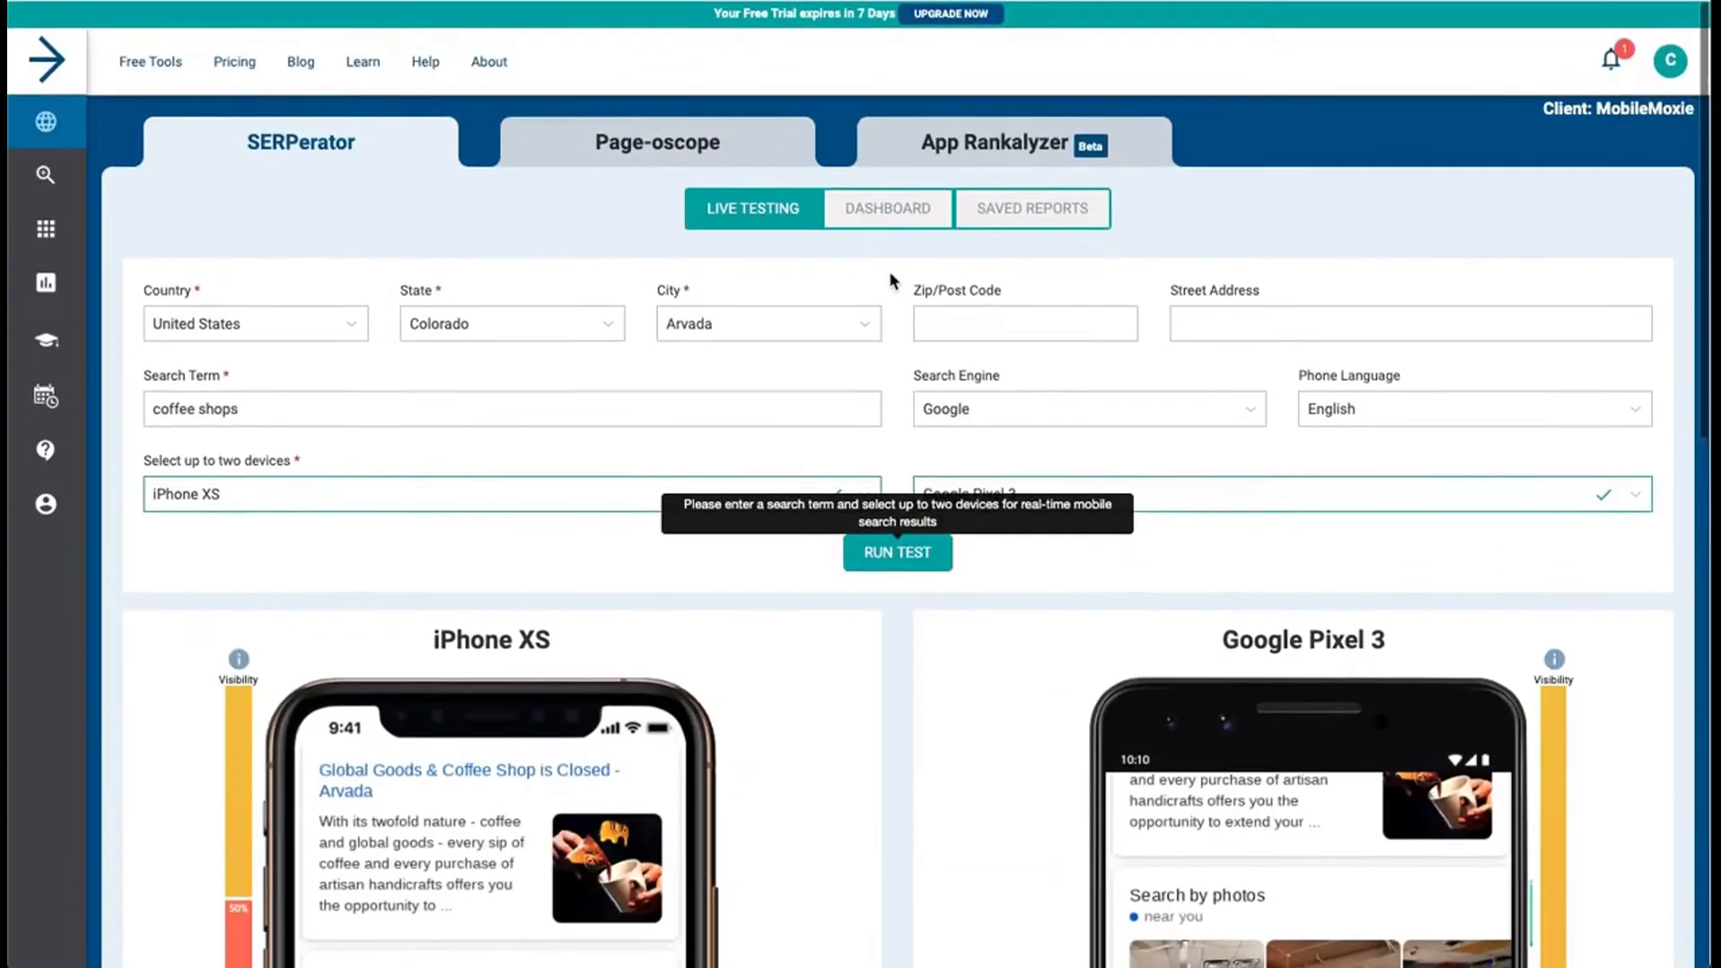
pyautogui.click(897, 213)
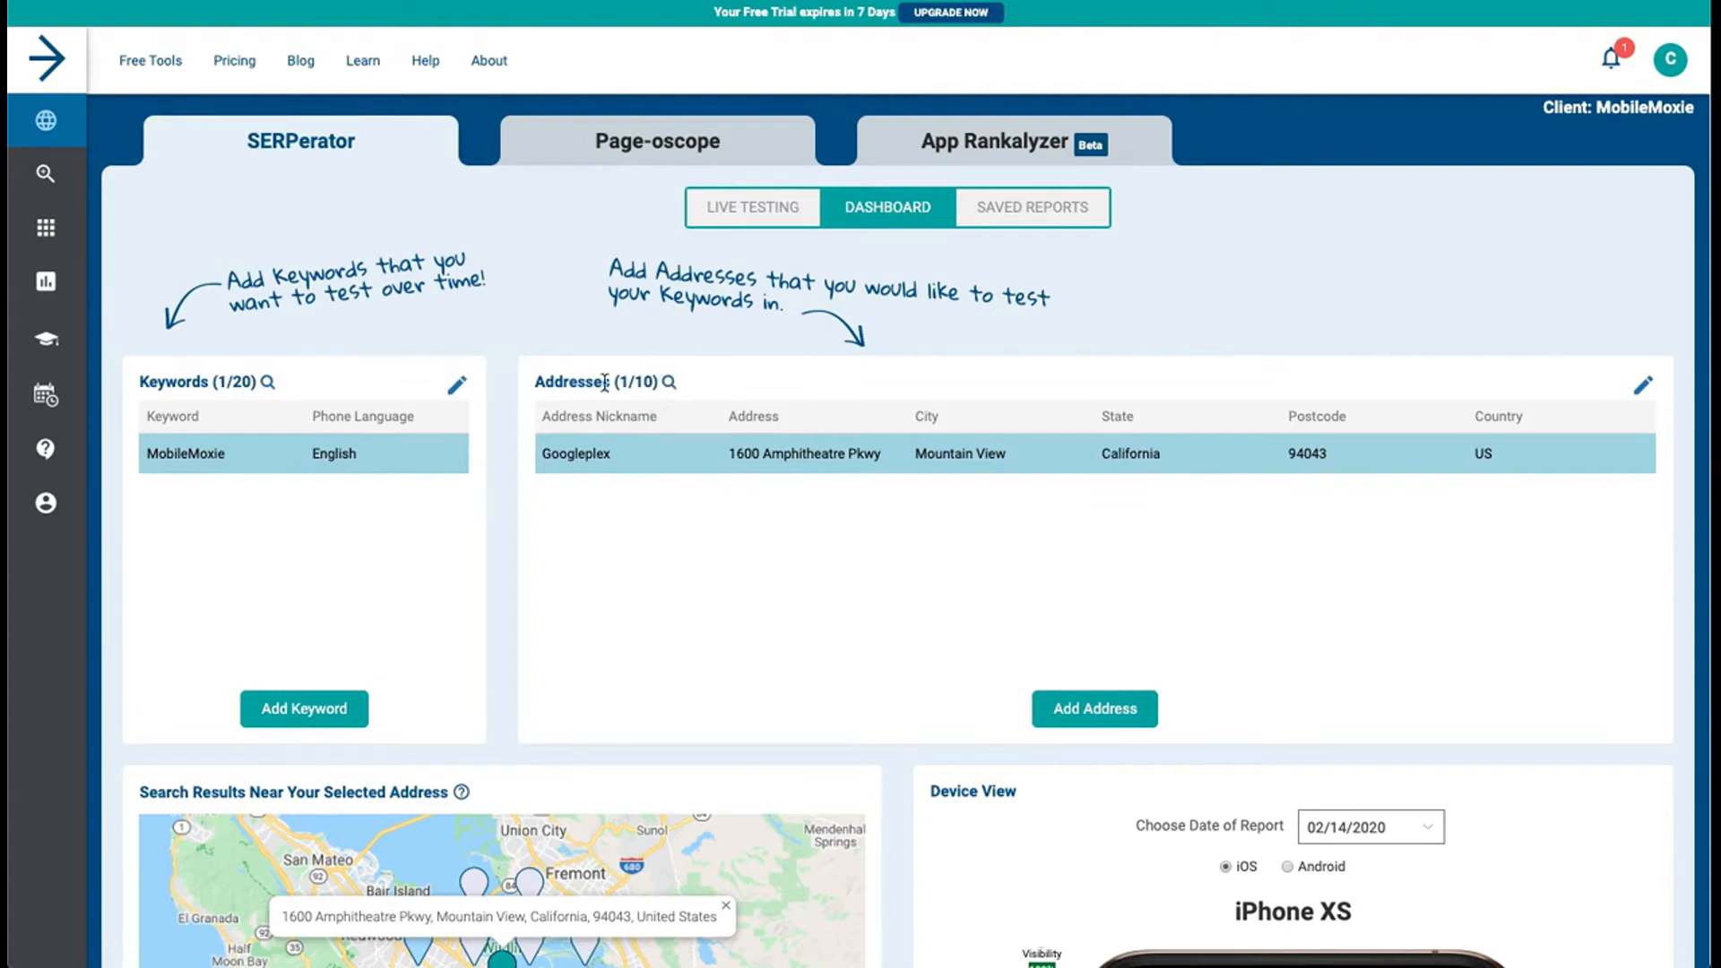
pyautogui.click(315, 462)
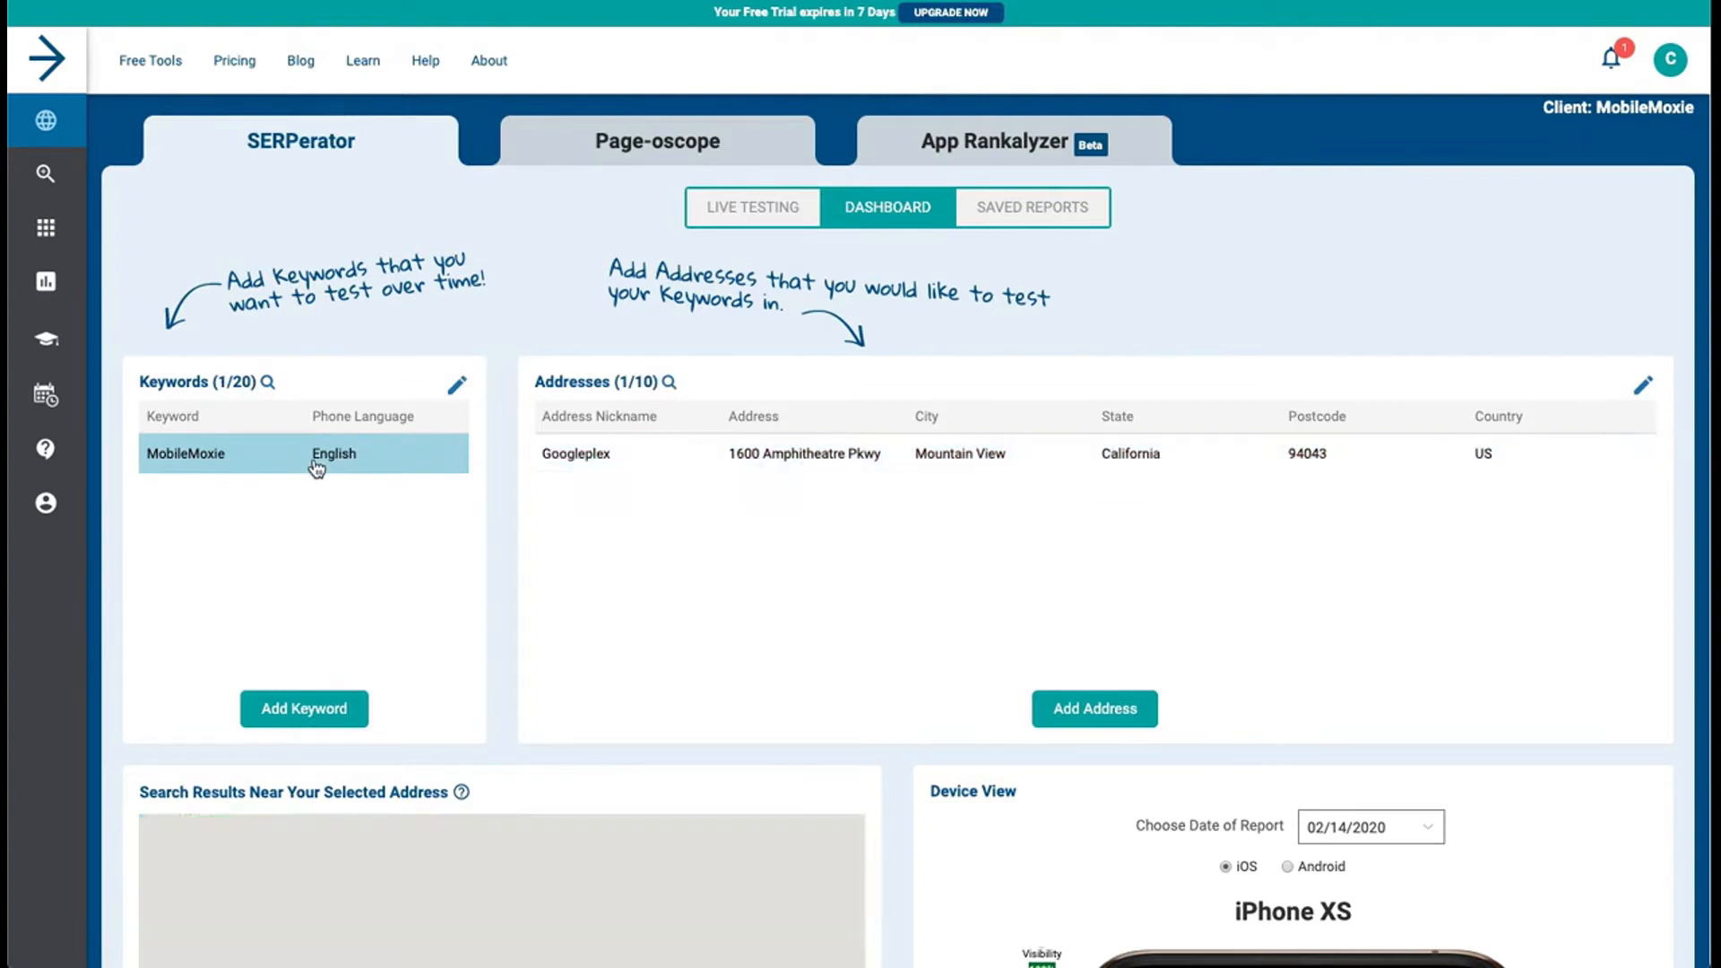
pyautogui.click(638, 460)
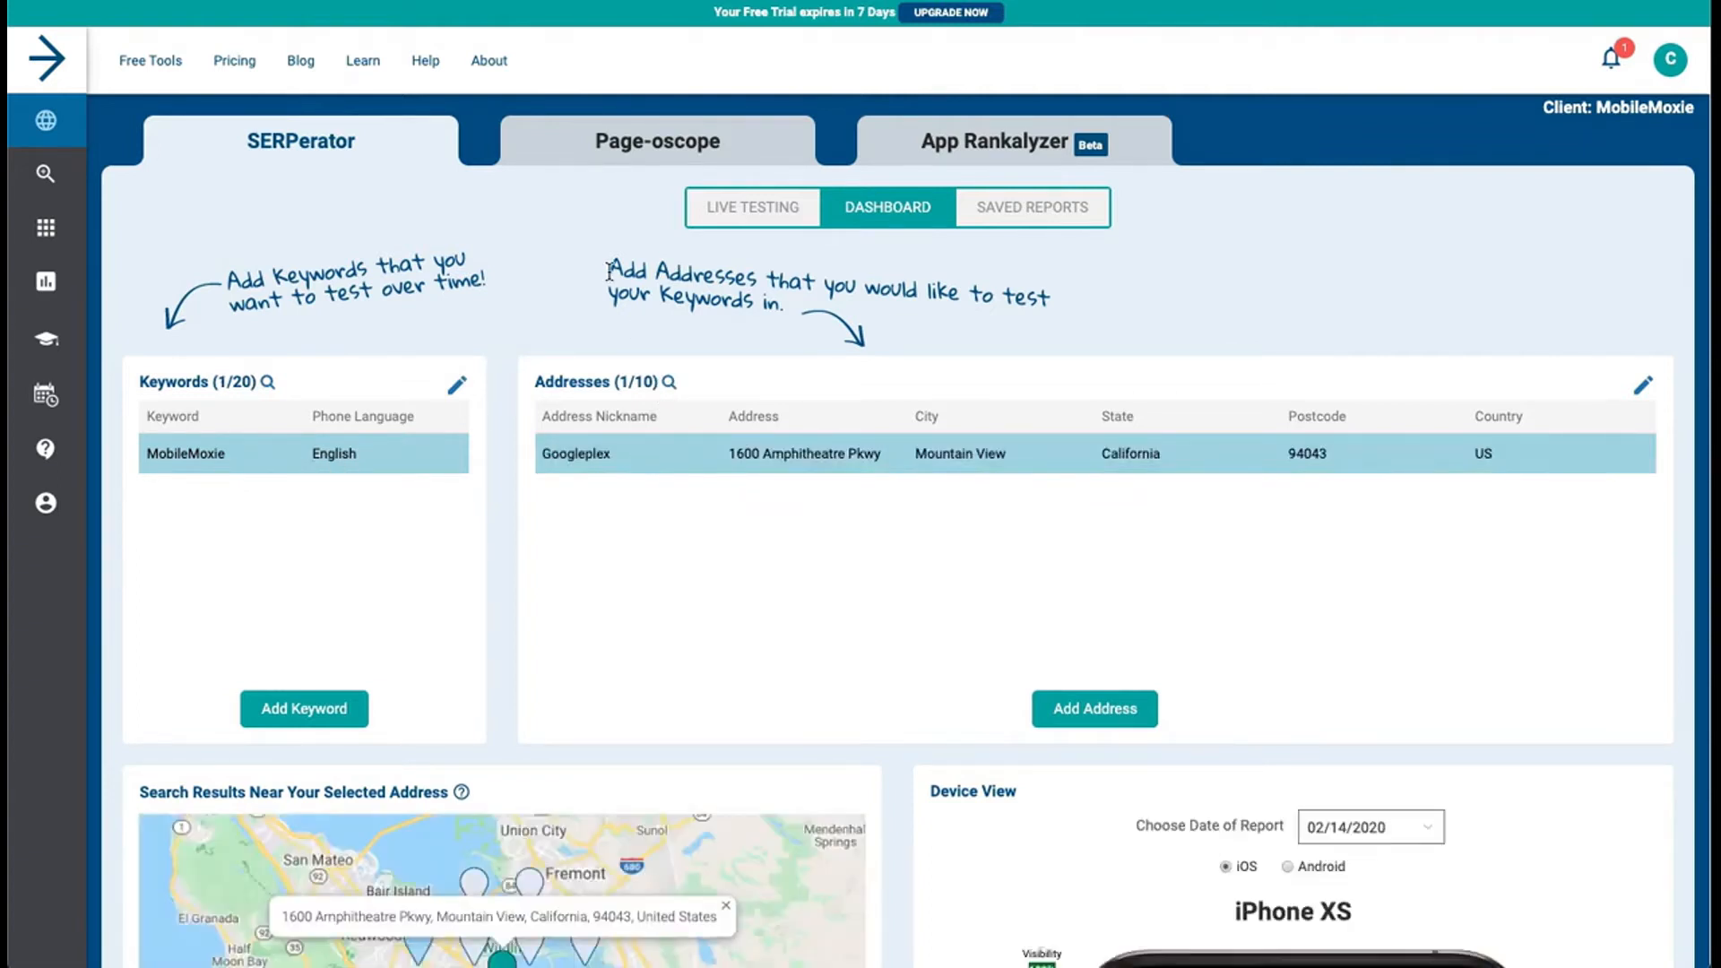
# Examine the dashboard's nearby-results map and the iPhone XS device view for the MobileMoxie keyword
pyautogui.scroll(-1, 499, 299)
pyautogui.scroll(-2, 498, 298)
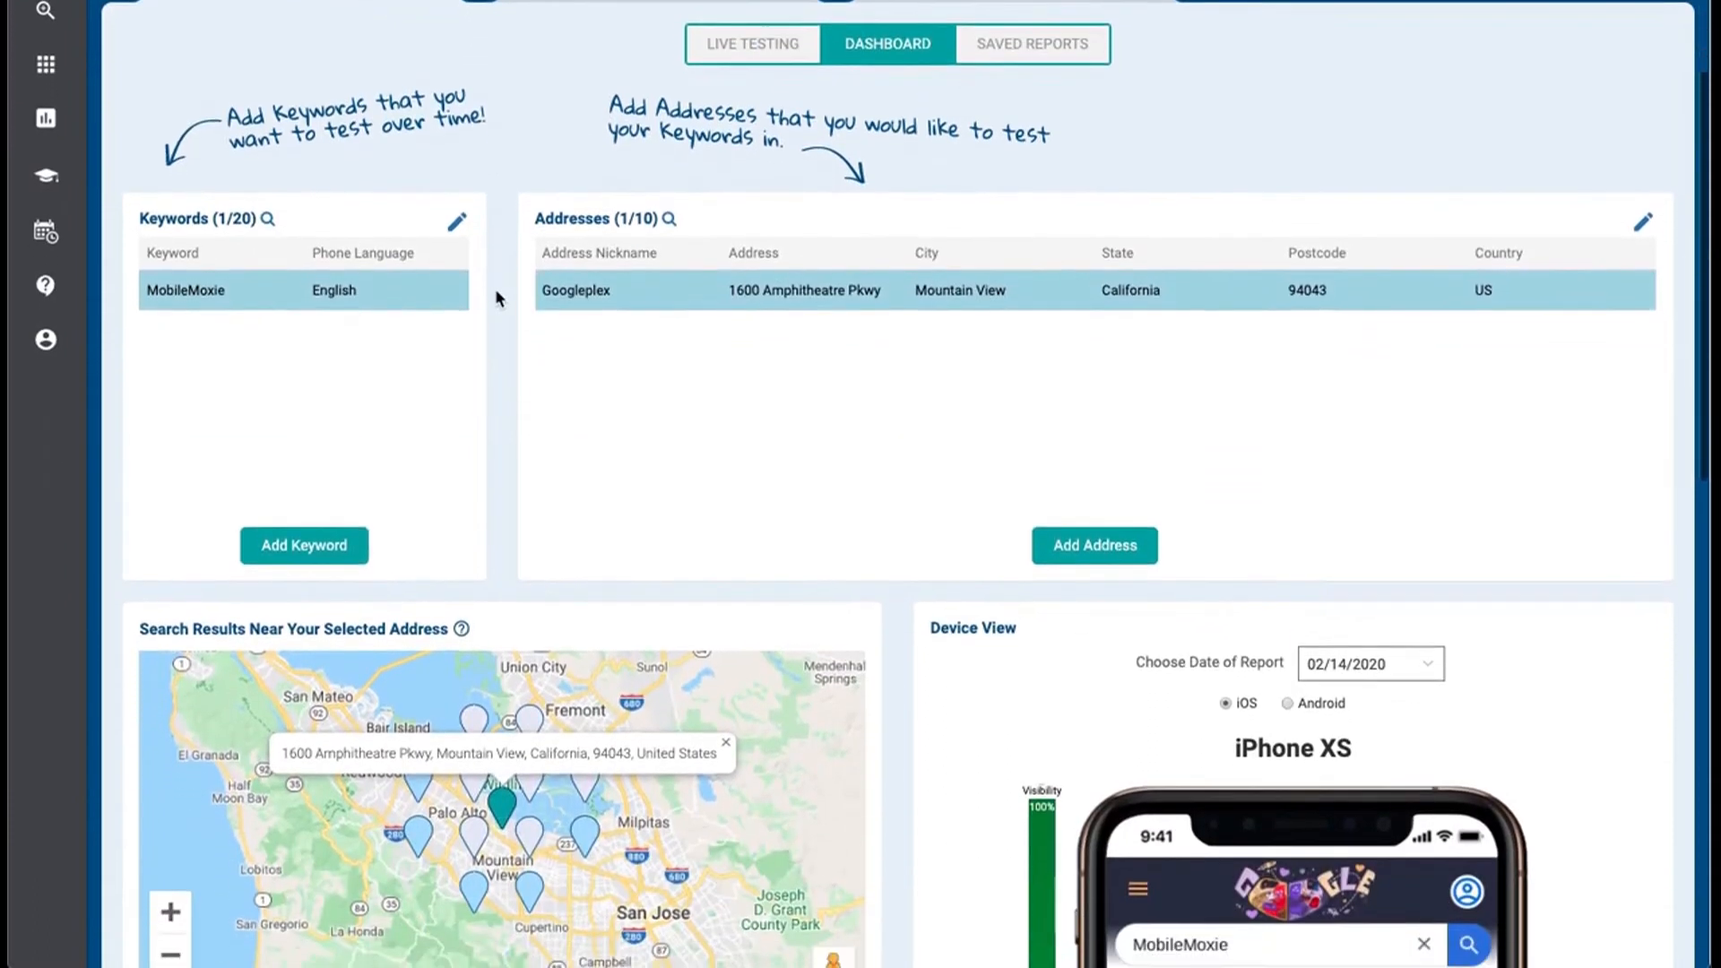
pyautogui.scroll(-3, 1014, 599)
pyautogui.scroll(-3, 1015, 599)
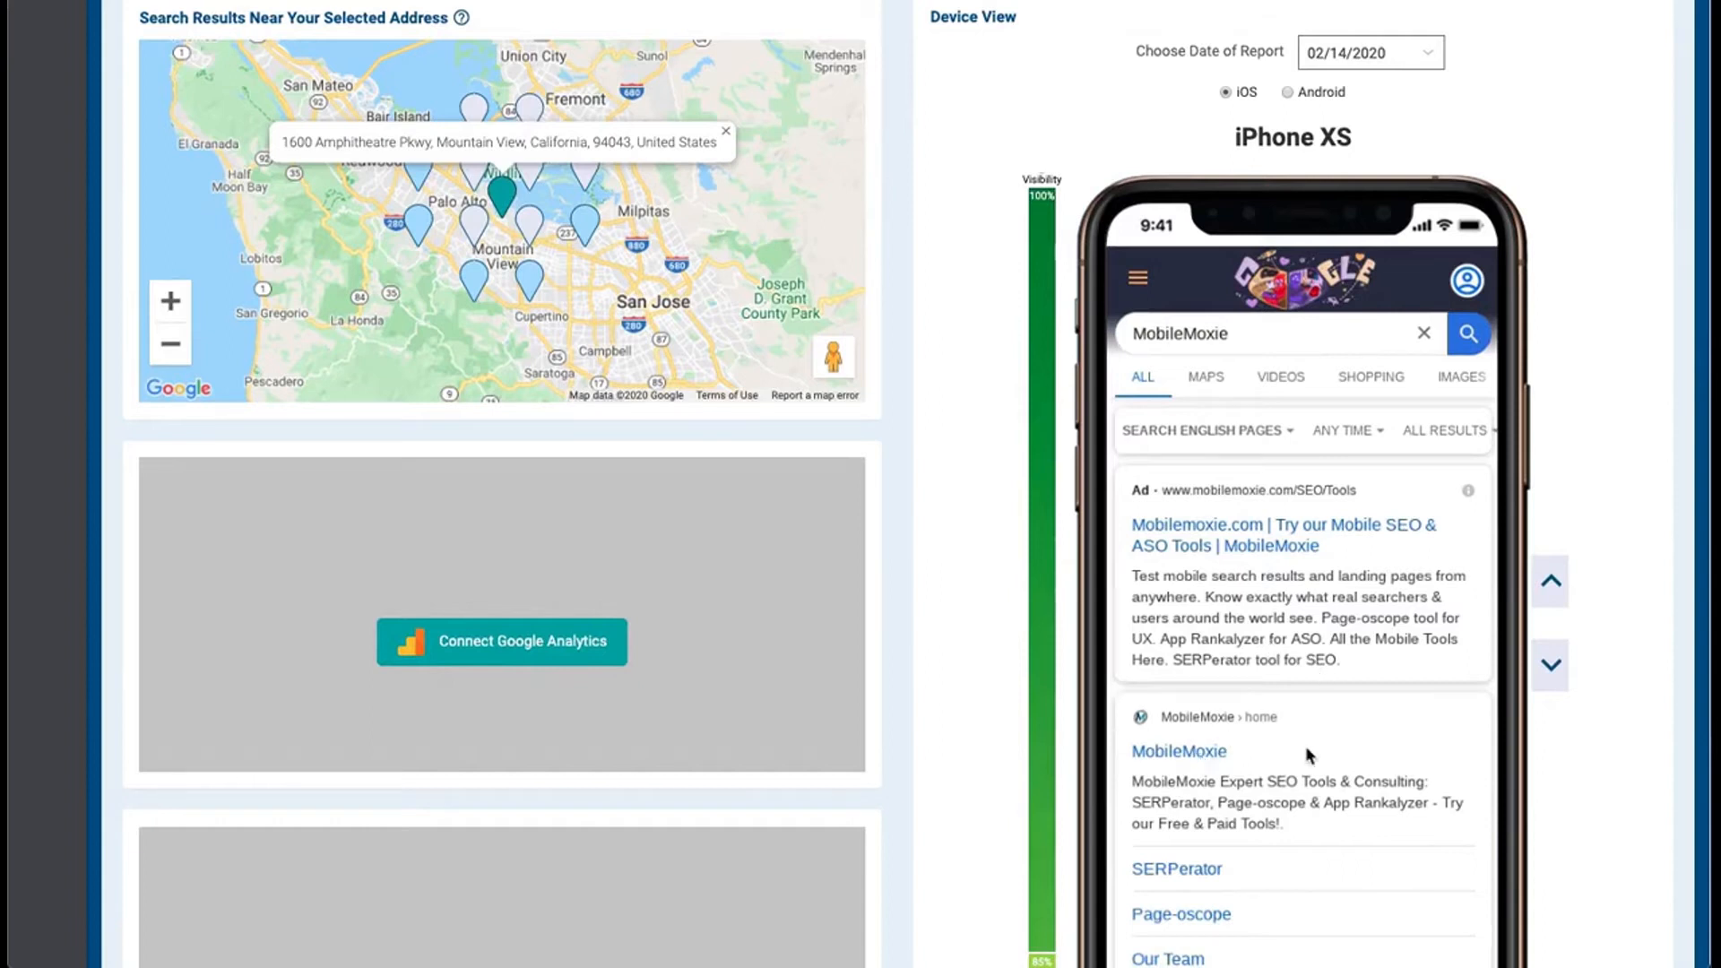
pyautogui.scroll(-9, 1306, 753)
pyautogui.scroll(-8, 1306, 754)
pyautogui.scroll(-2, 1306, 753)
pyautogui.scroll(5, 1620, 403)
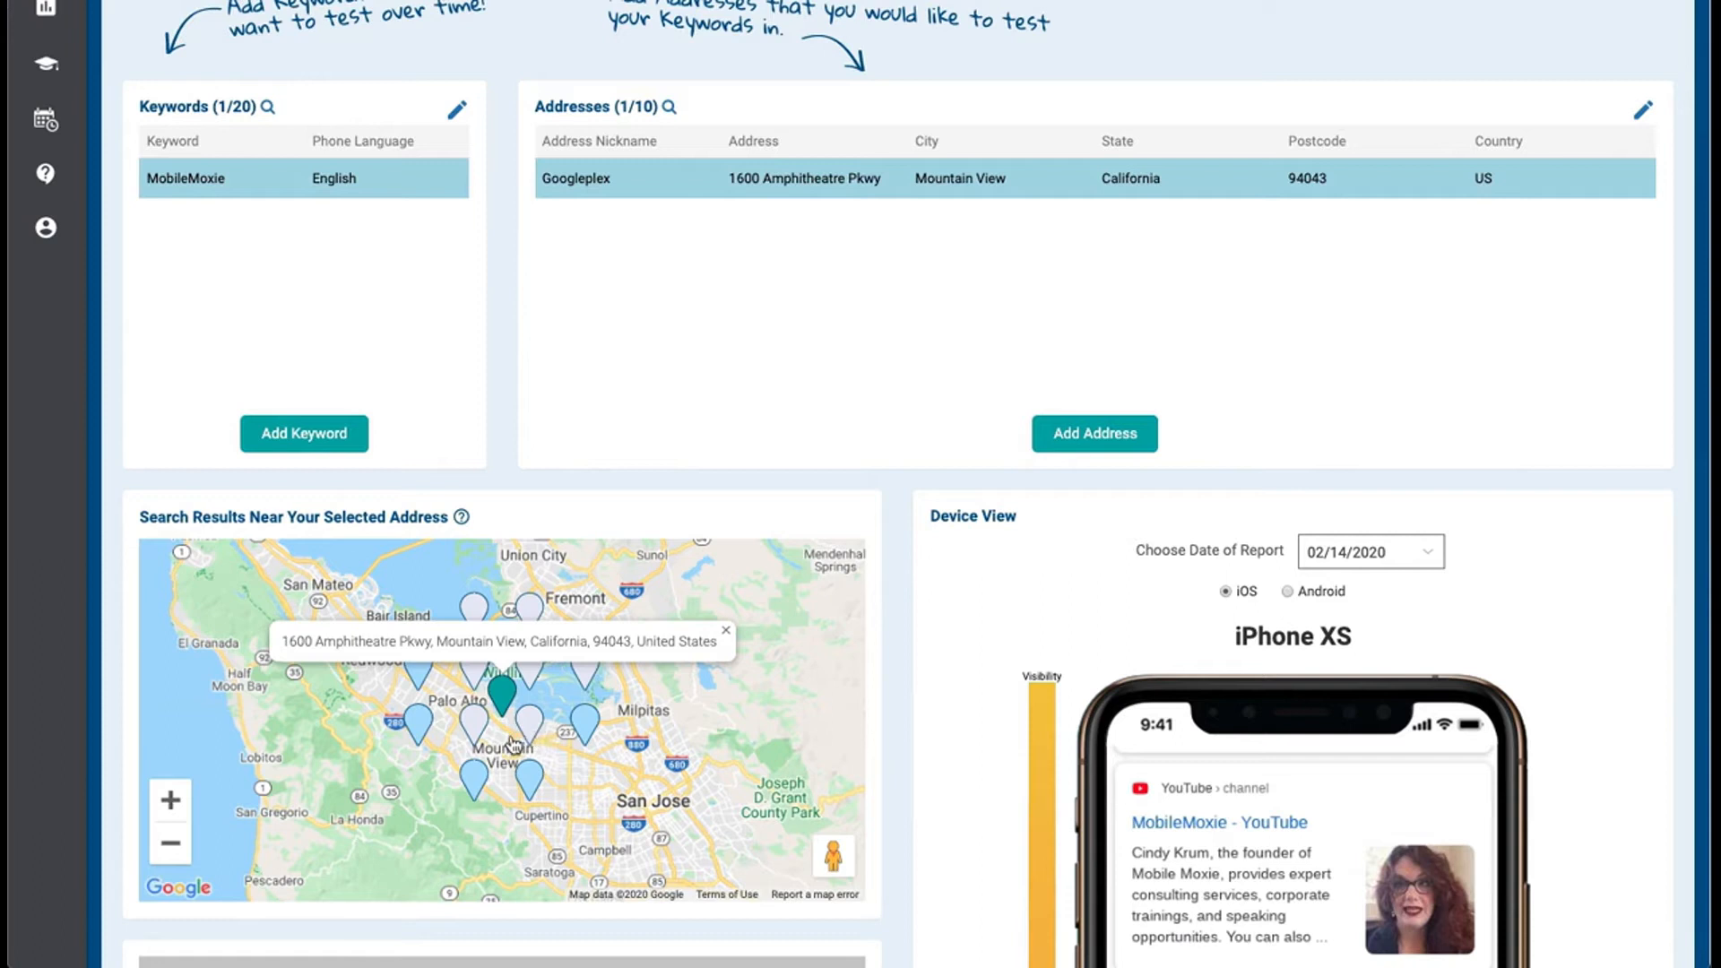
# Check the MobileMoxie results at nearby map locations, including Santa Clara, Cupertino, Atherton, Los Altos and Newark, and dismiss the address label
pyautogui.click(725, 631)
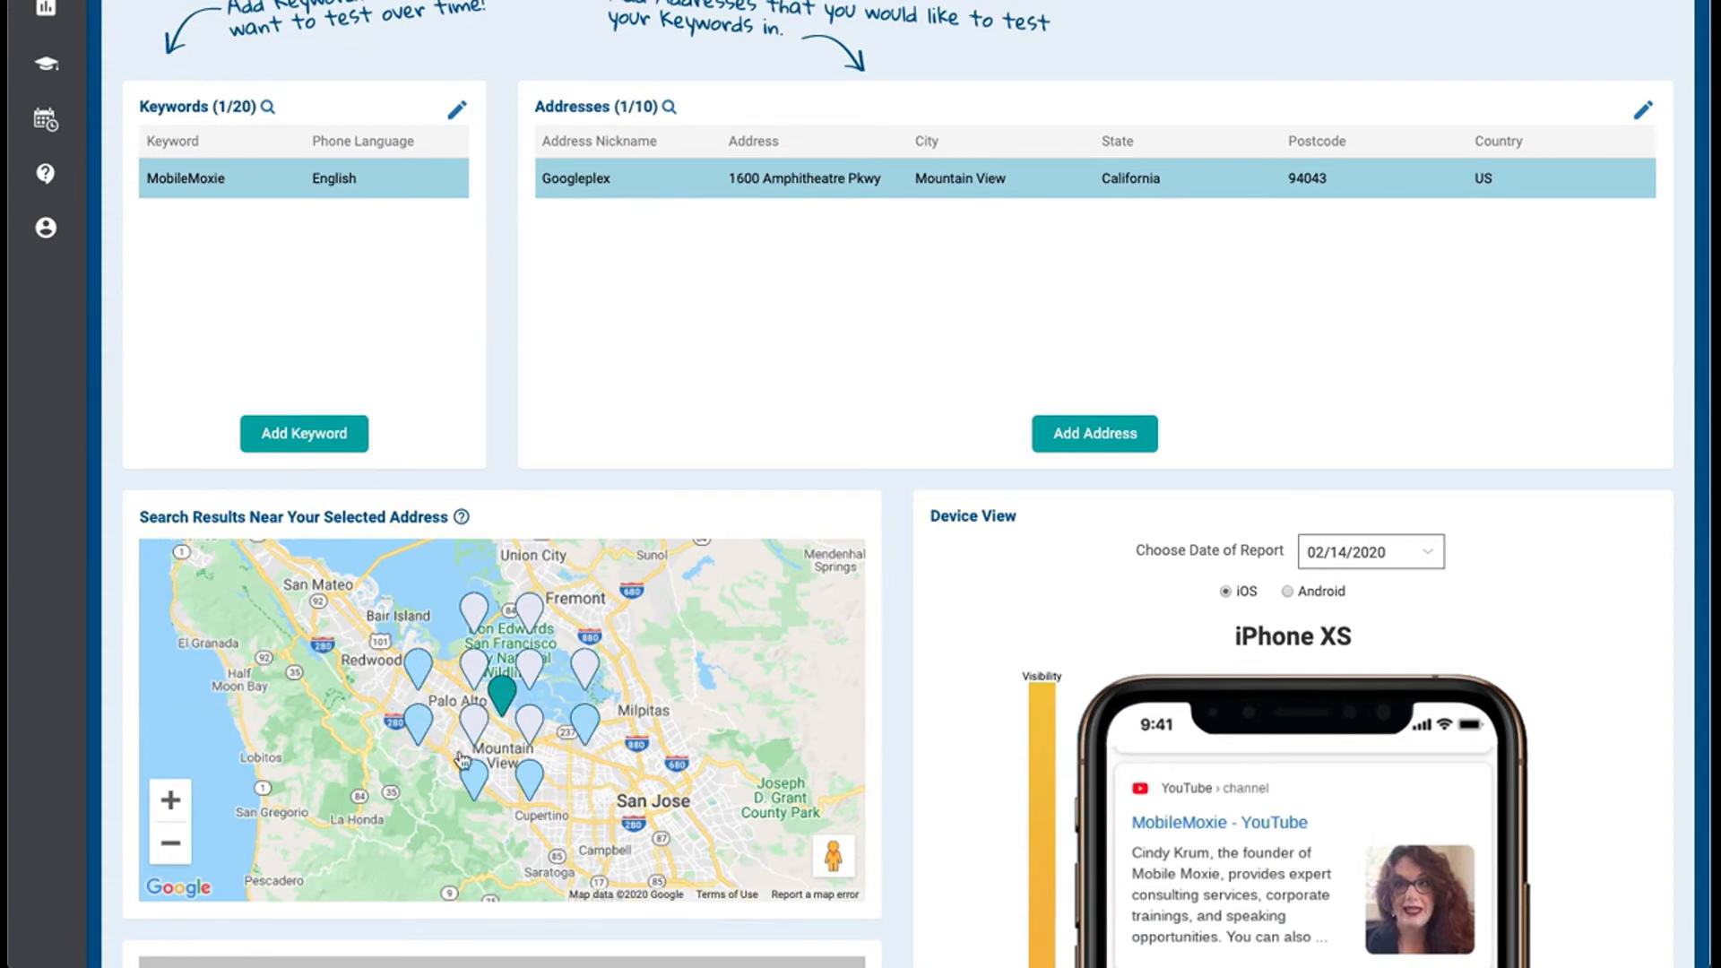
pyautogui.click(588, 723)
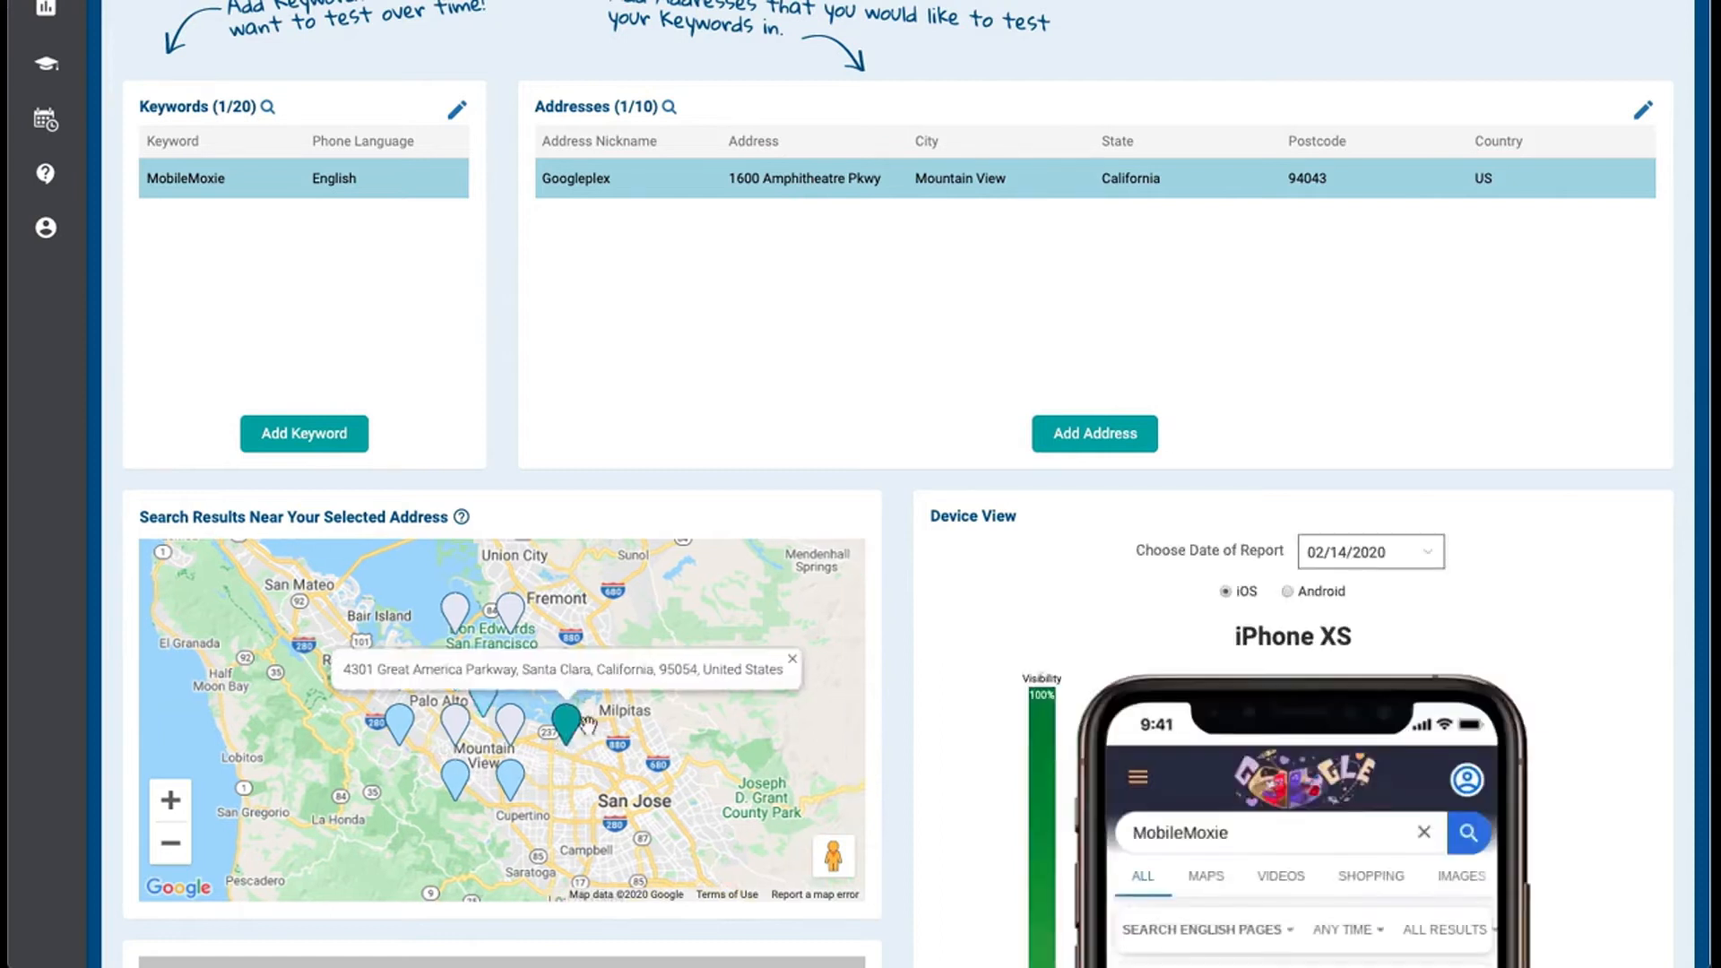
pyautogui.click(510, 778)
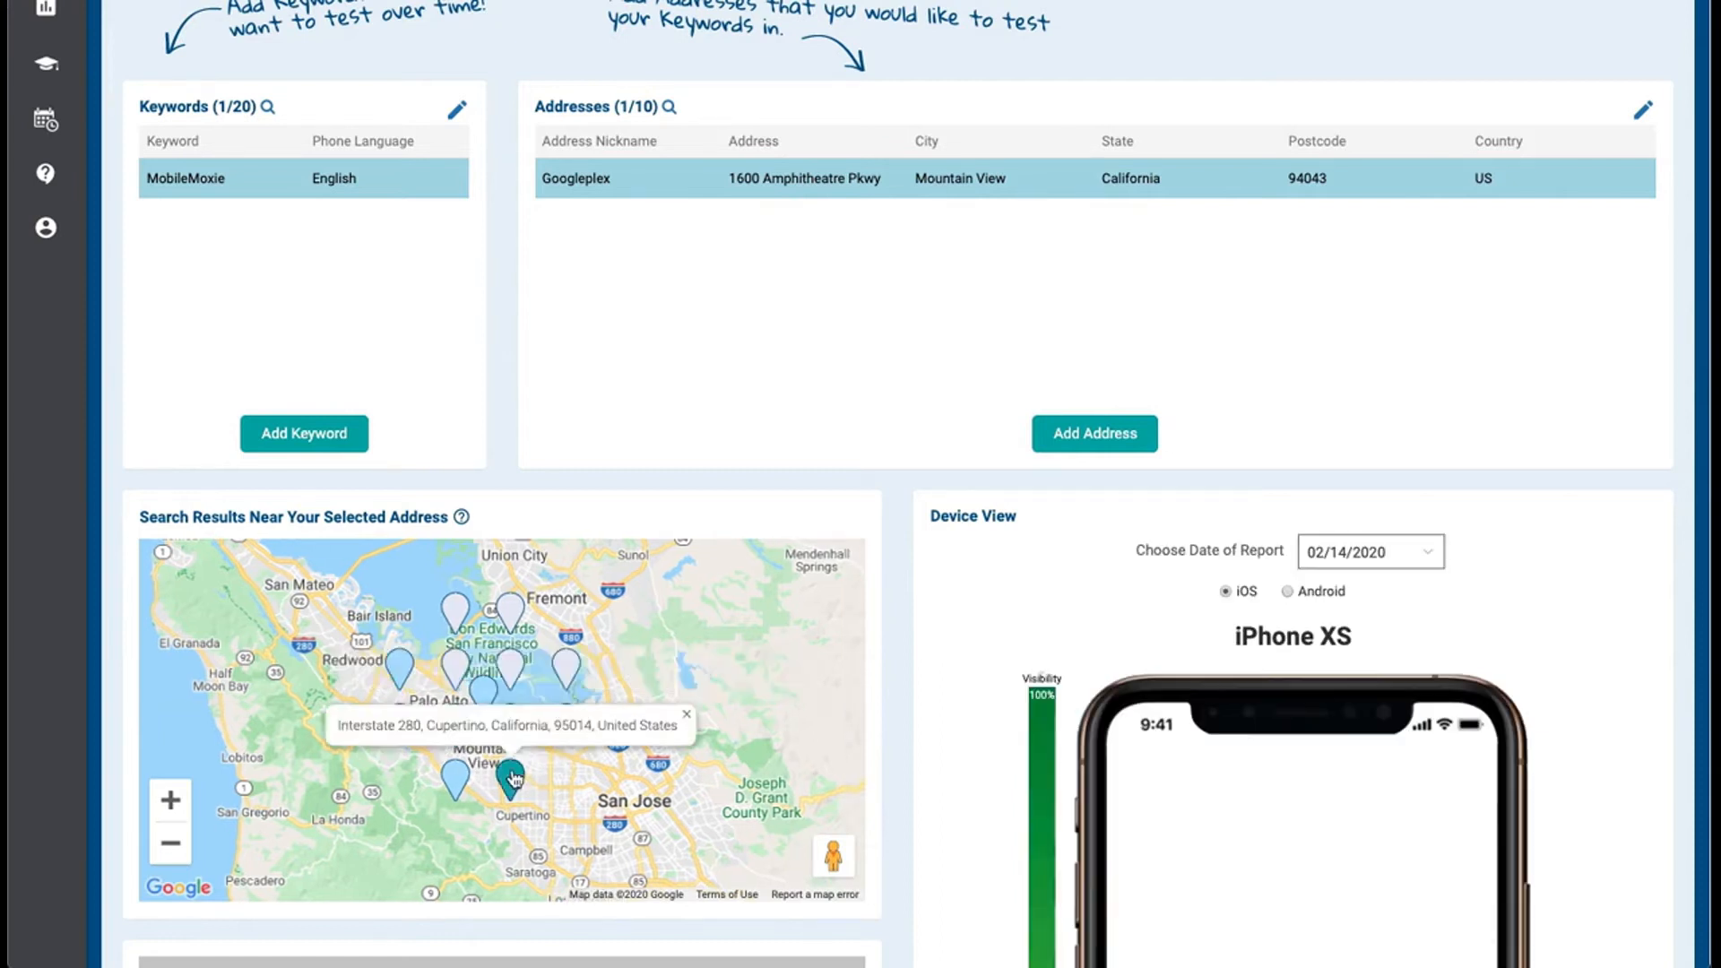
pyautogui.click(455, 778)
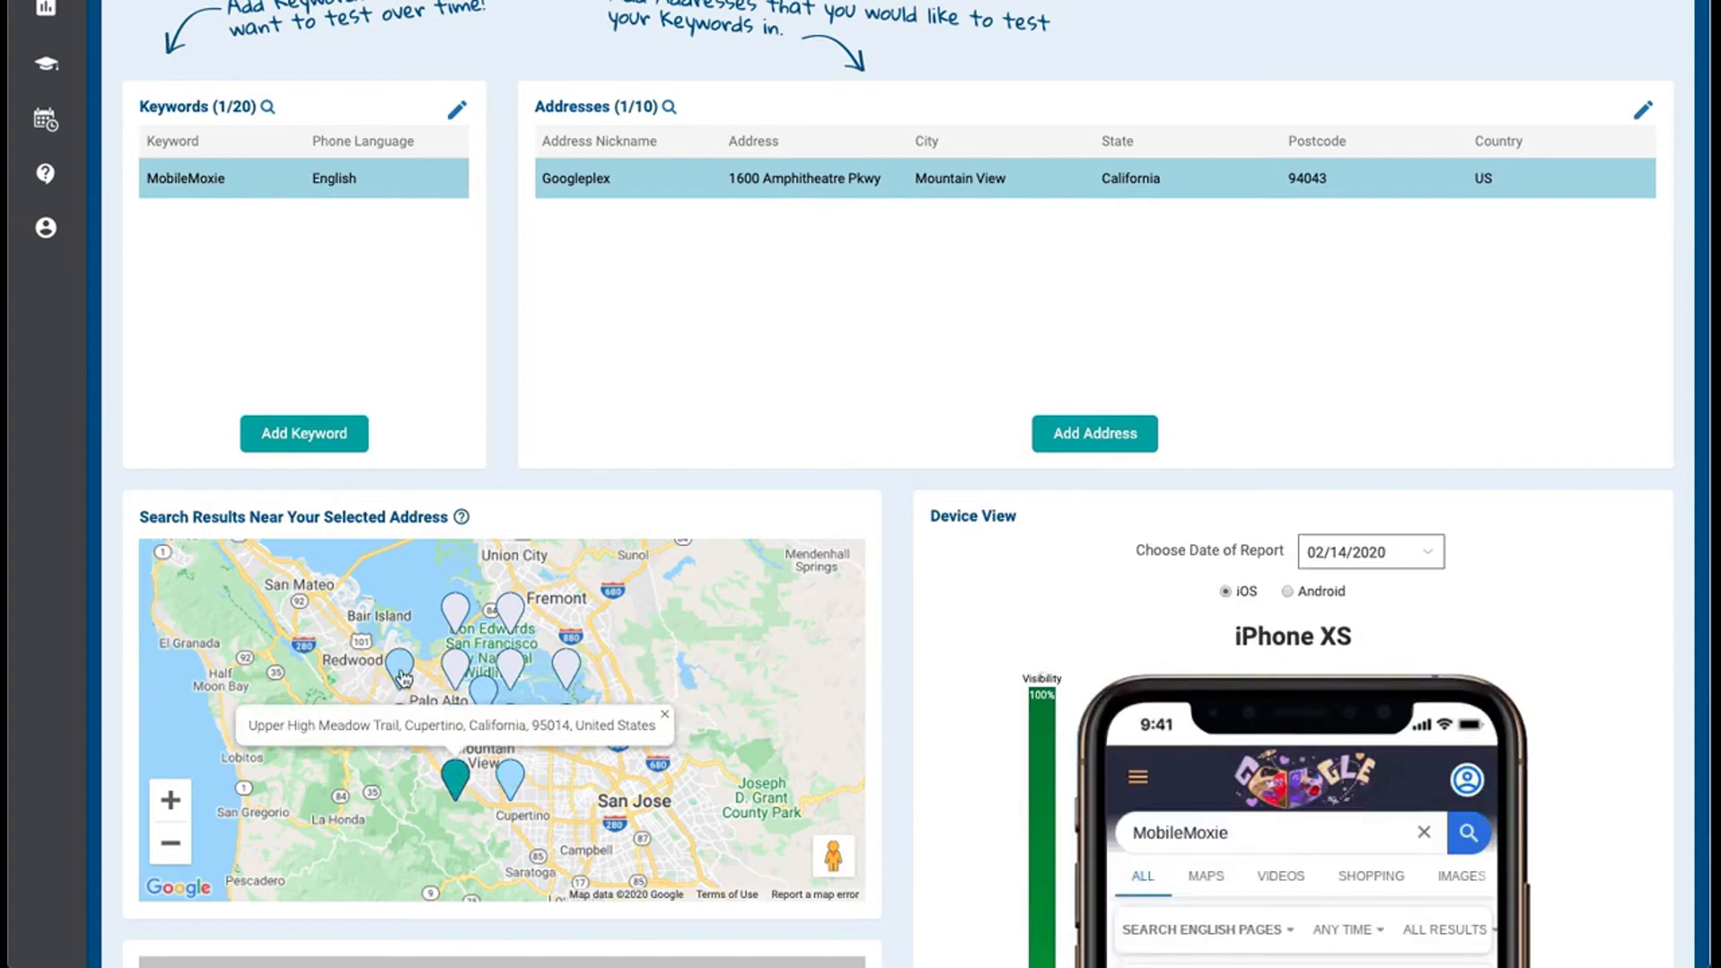
pyautogui.click(401, 672)
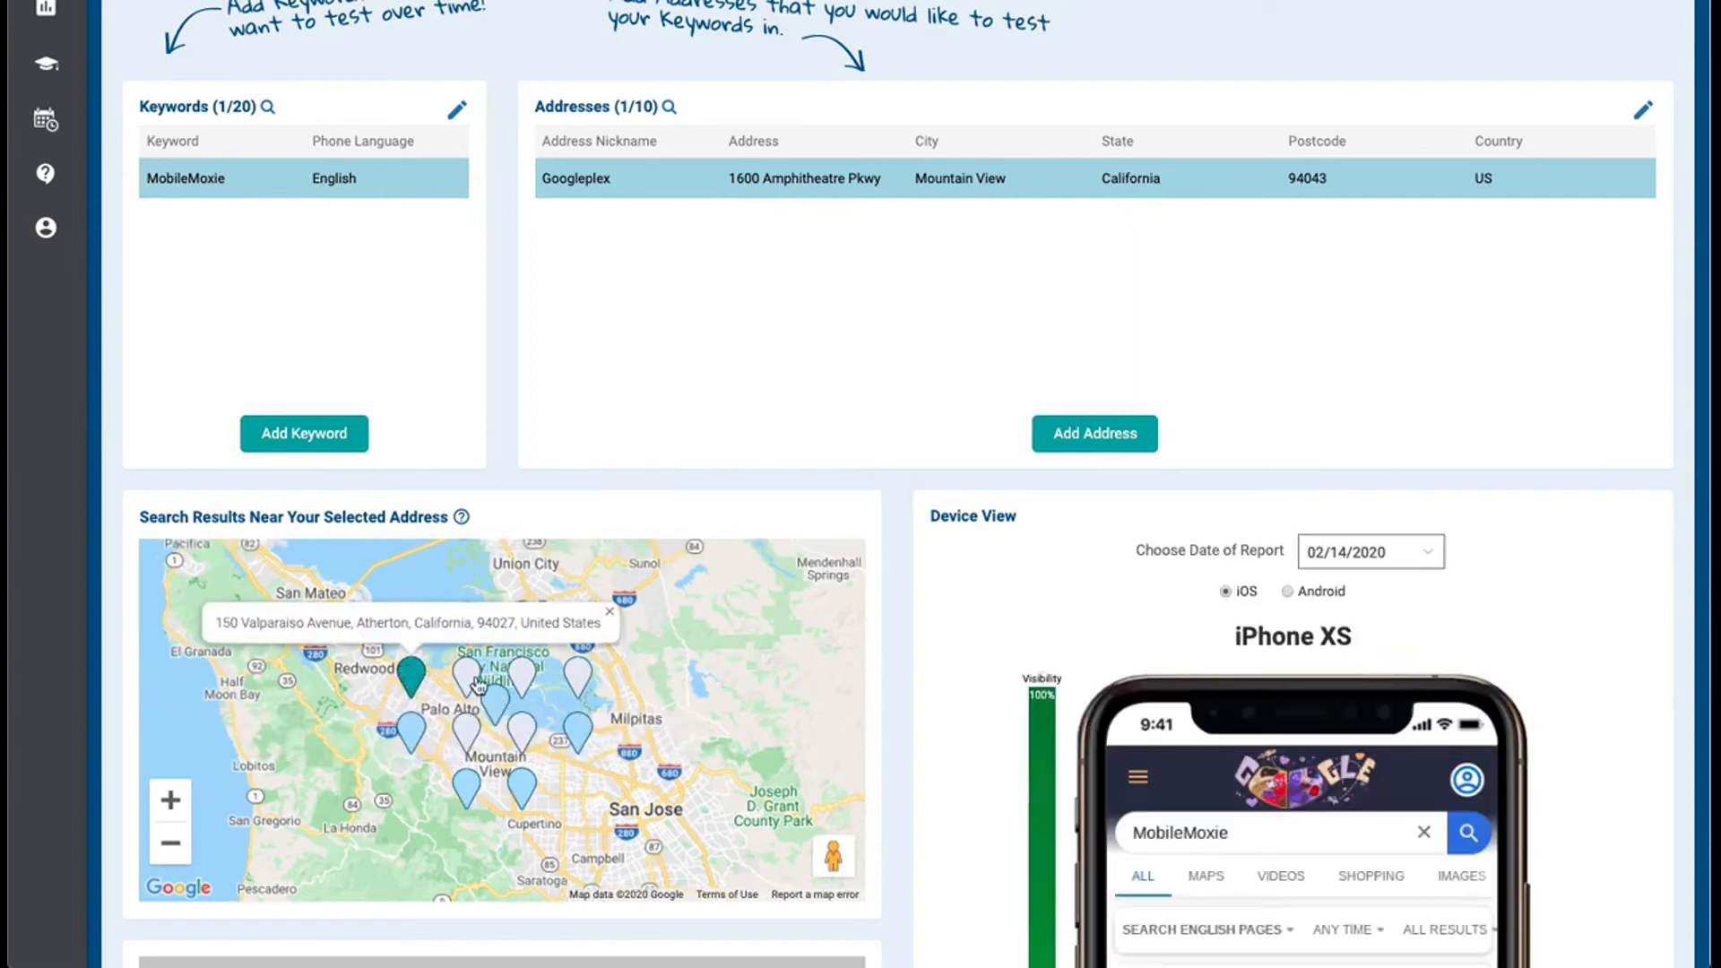
pyautogui.click(411, 728)
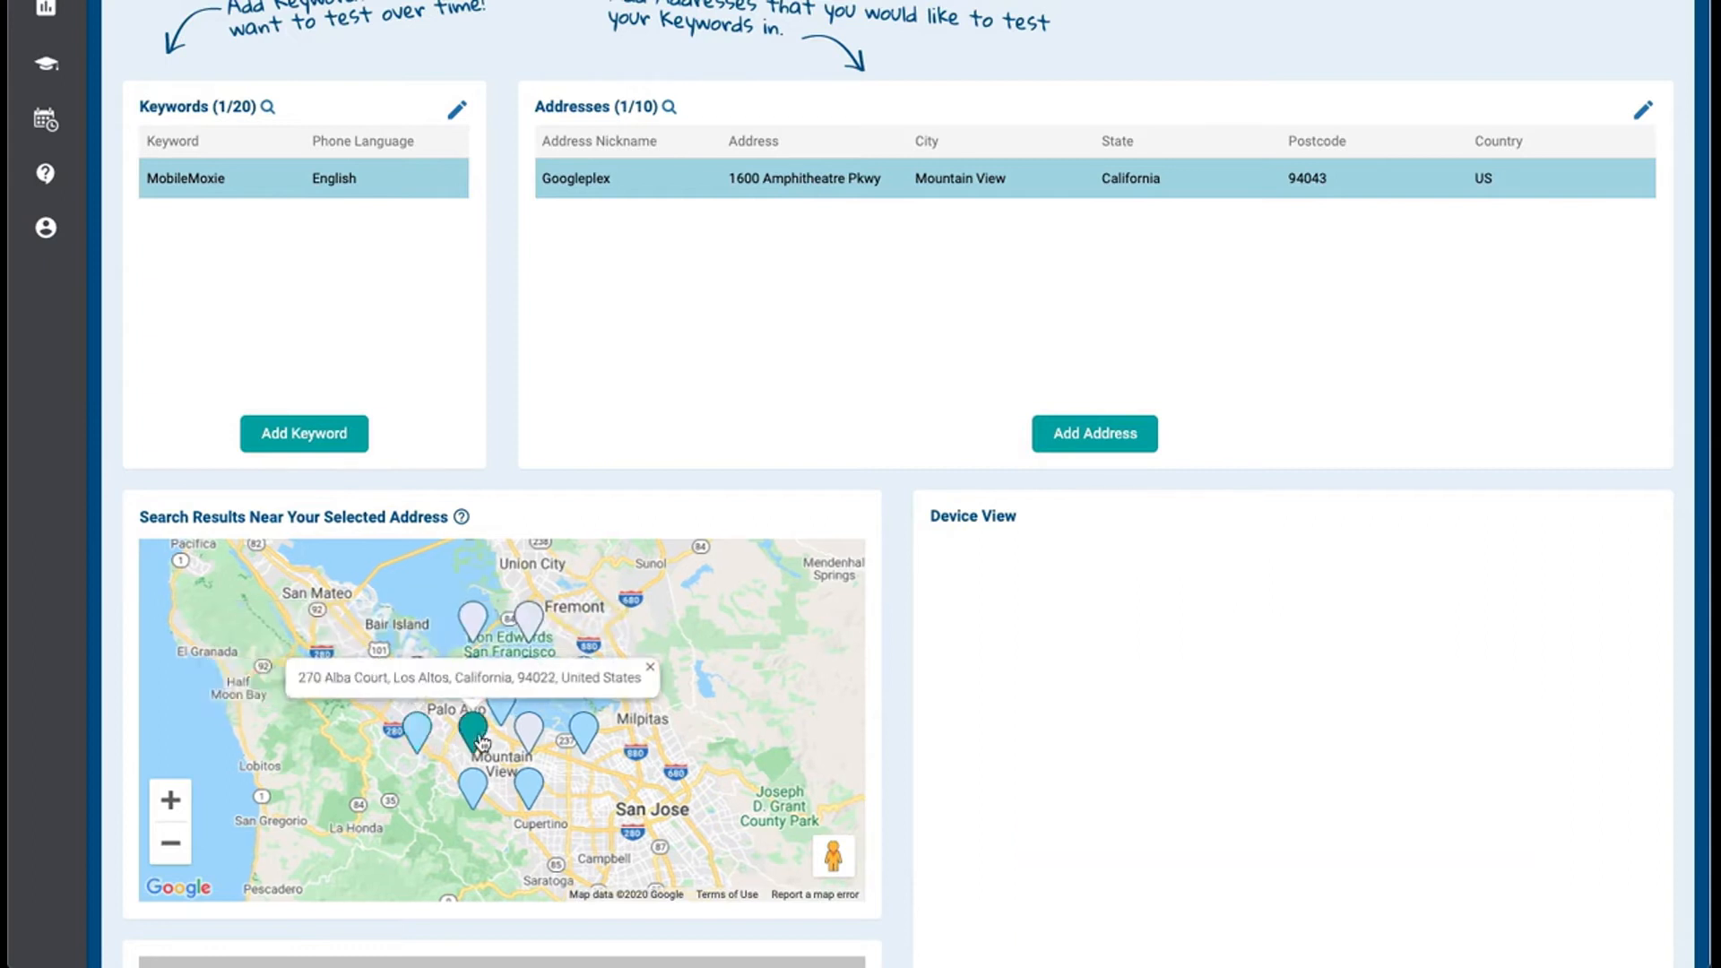
pyautogui.click(528, 733)
pyautogui.click(528, 620)
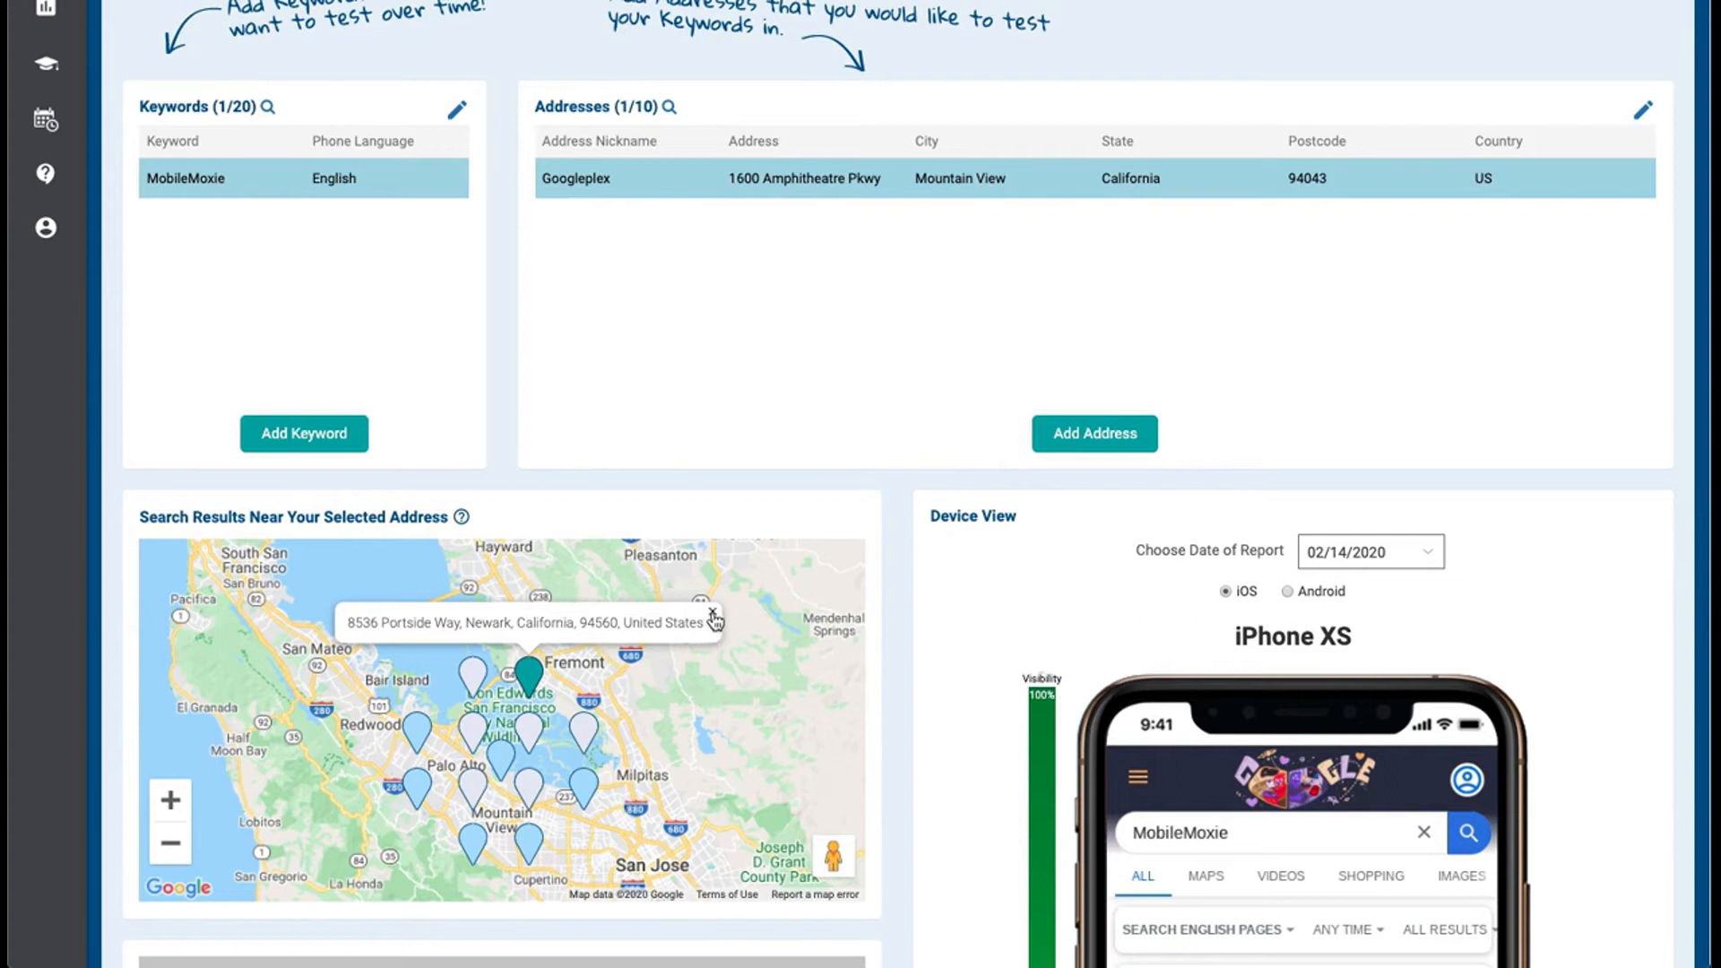
pyautogui.click(712, 615)
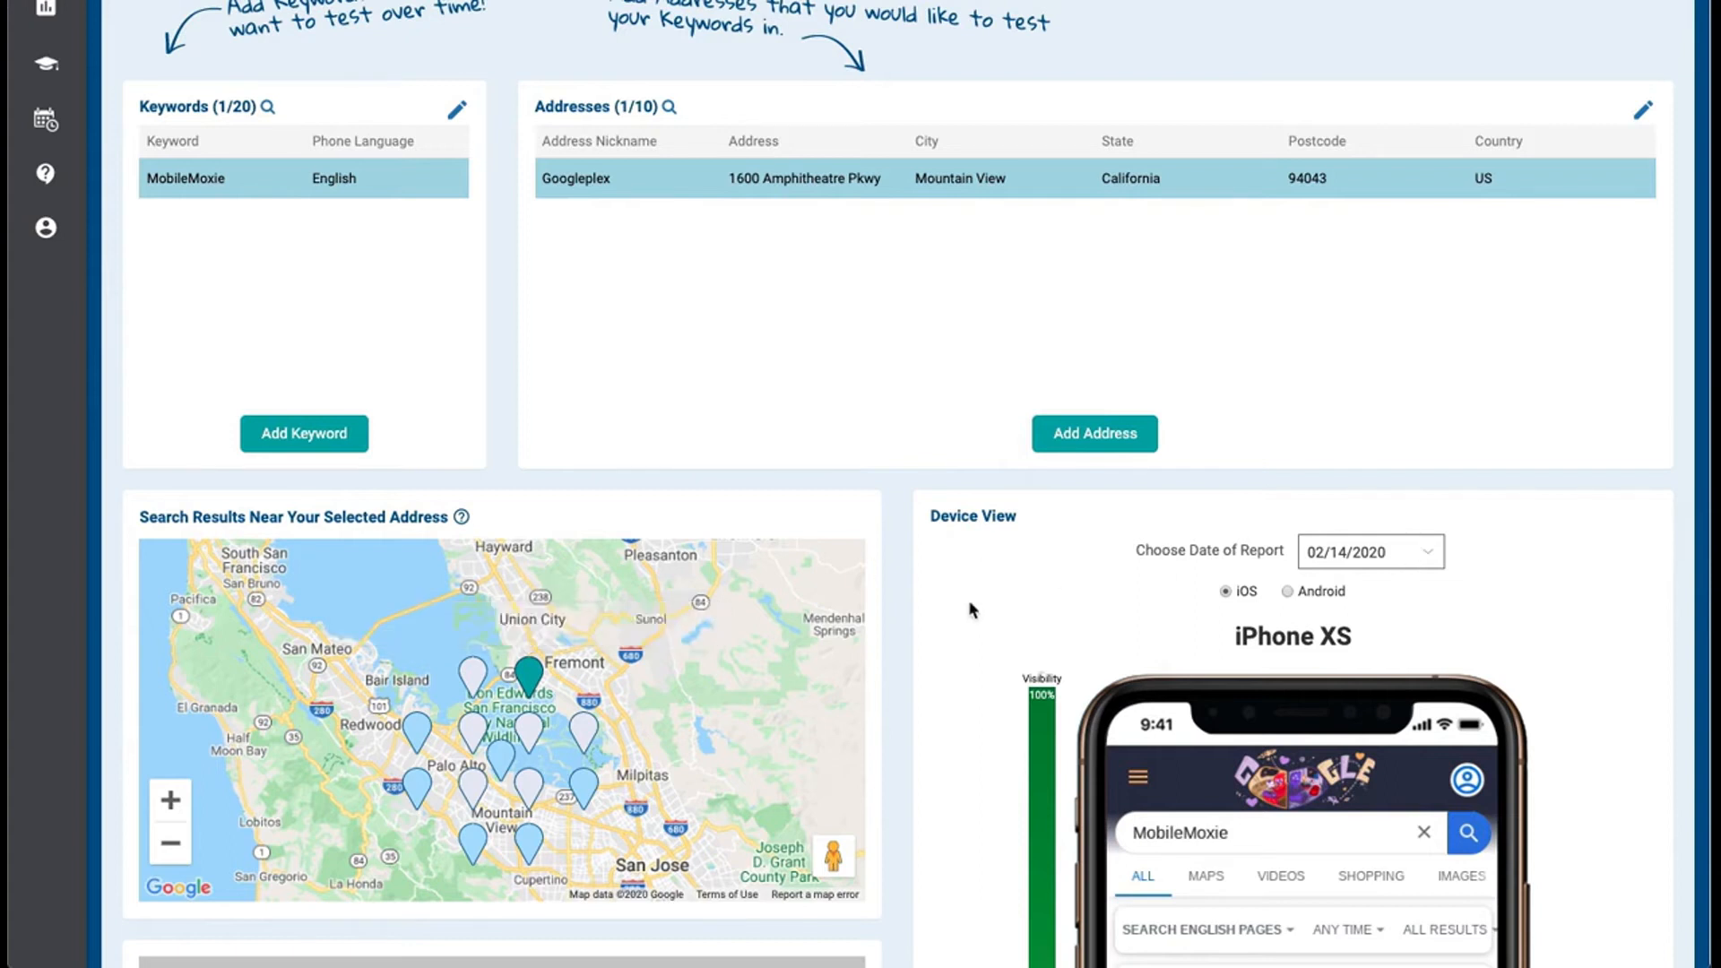
# Start adding a dashboard keyword and enter "coffee shops" as its text
pyautogui.scroll(2, 494, 283)
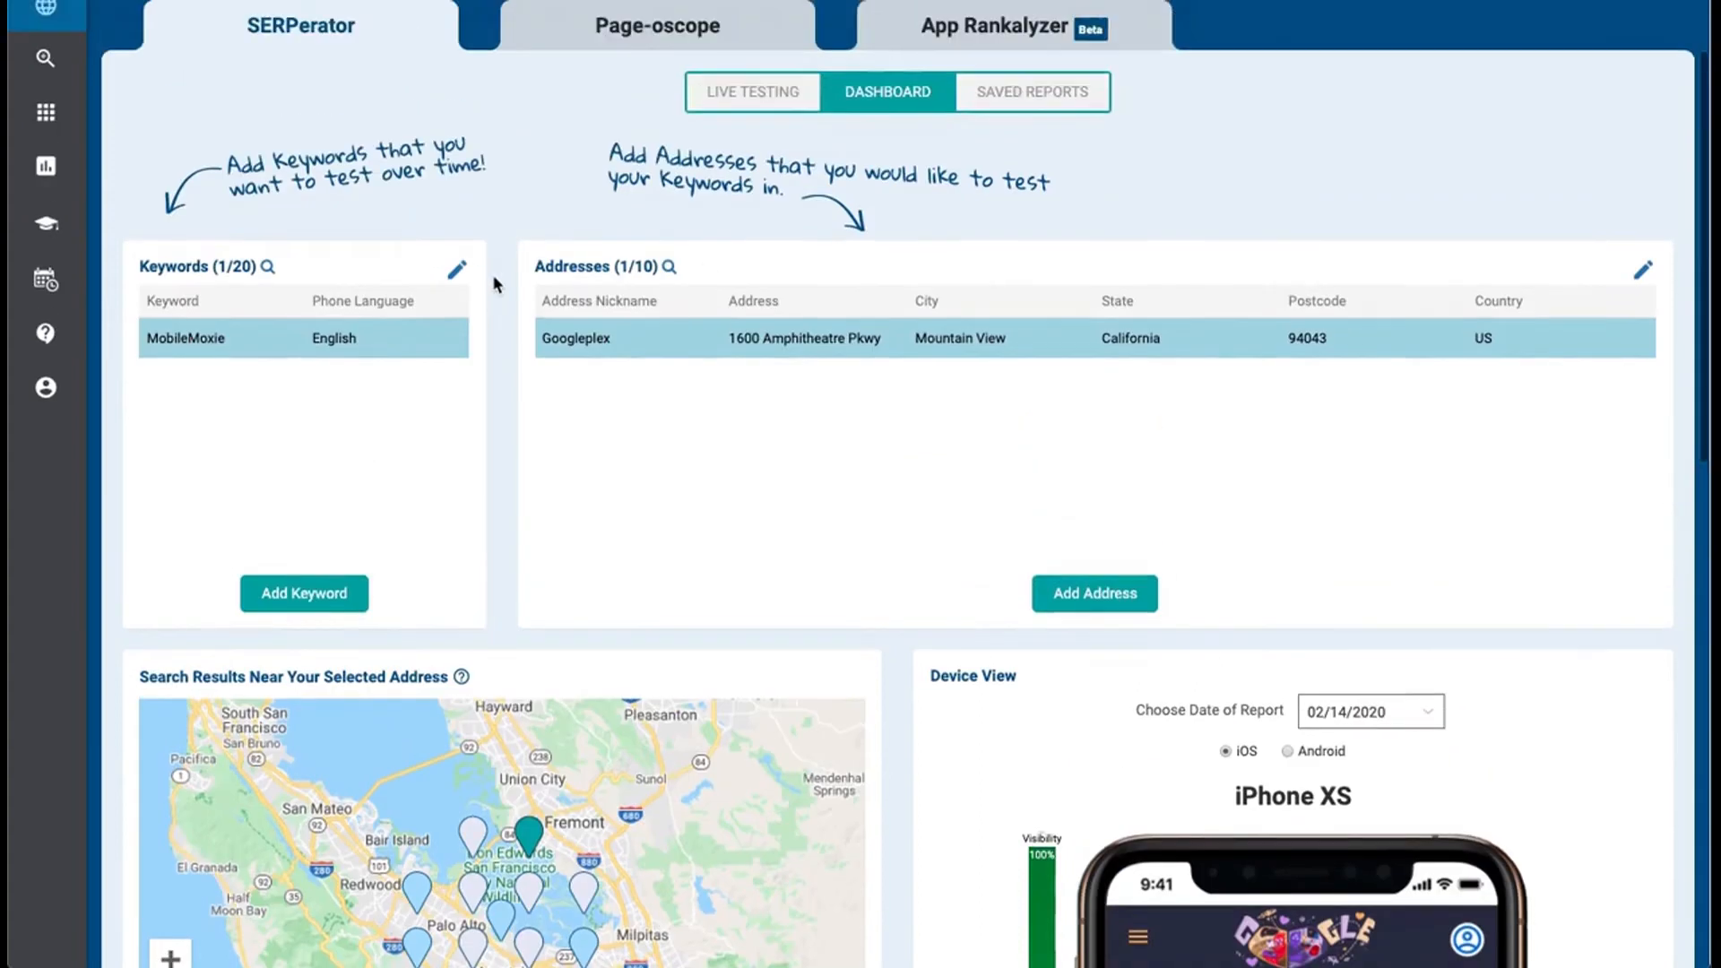
pyautogui.click(338, 593)
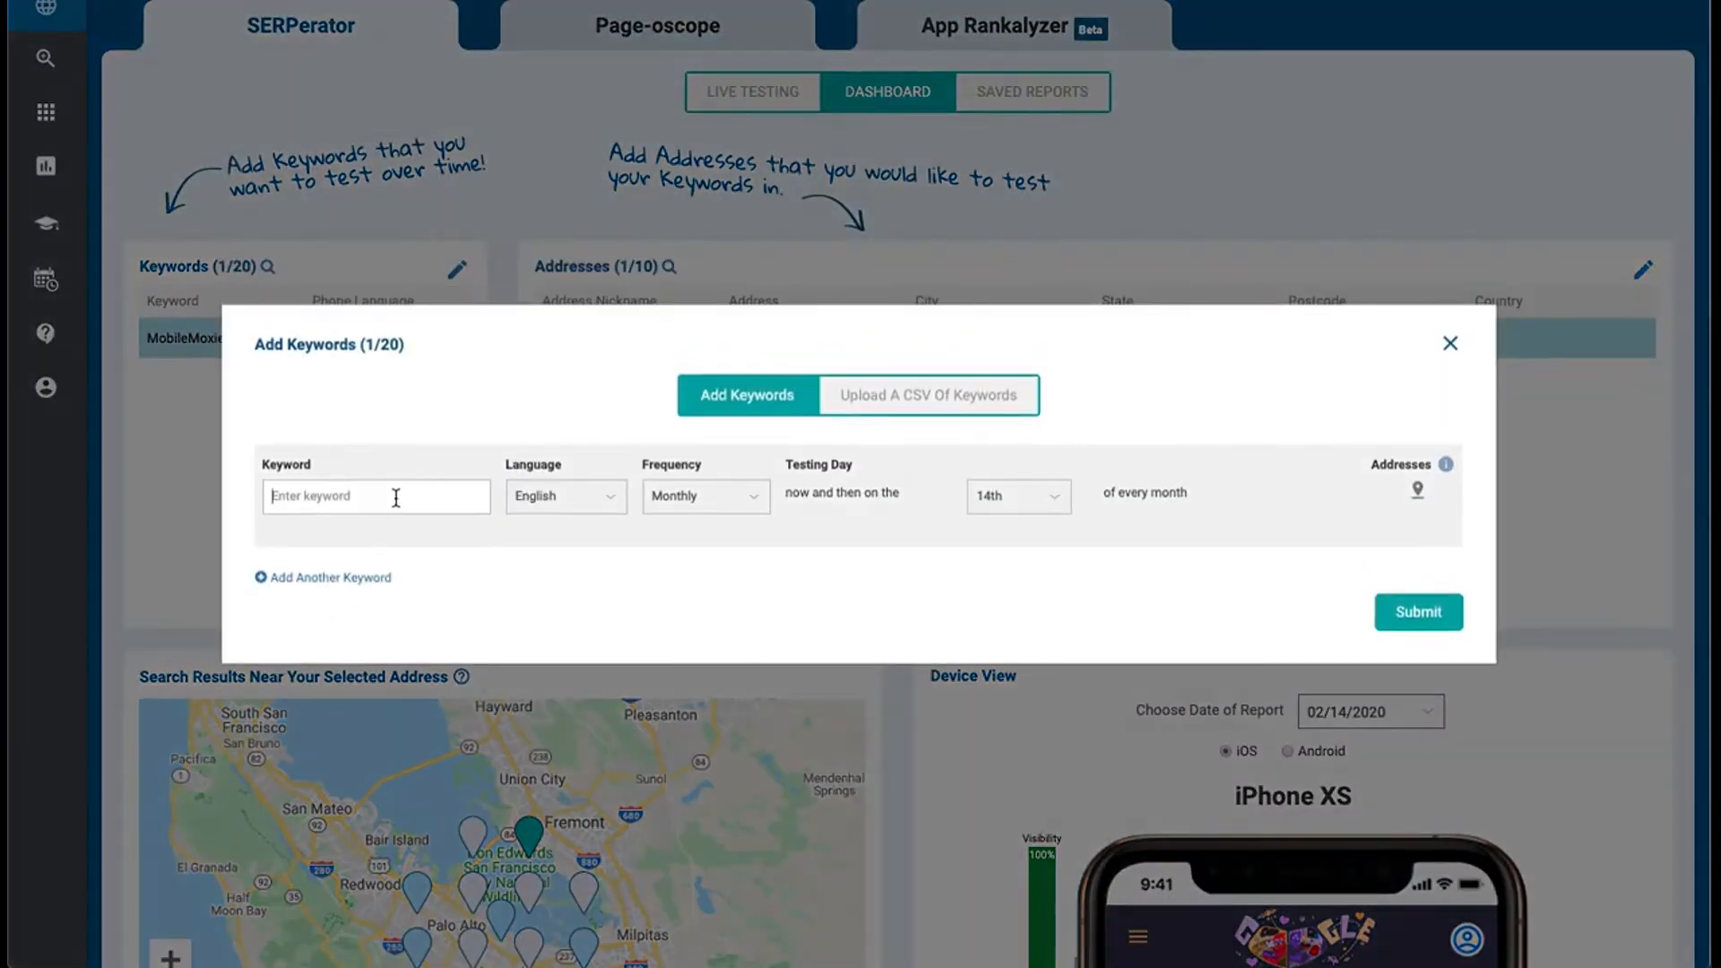
pyautogui.write('co')
# Browse the language choices for the "coffee shops" keyword, then set its testing schedule to Weekly on Monday
pyautogui.click(583, 503)
pyautogui.scroll(-3, 569, 698)
pyautogui.scroll(-5, 571, 700)
pyautogui.scroll(10, 578, 677)
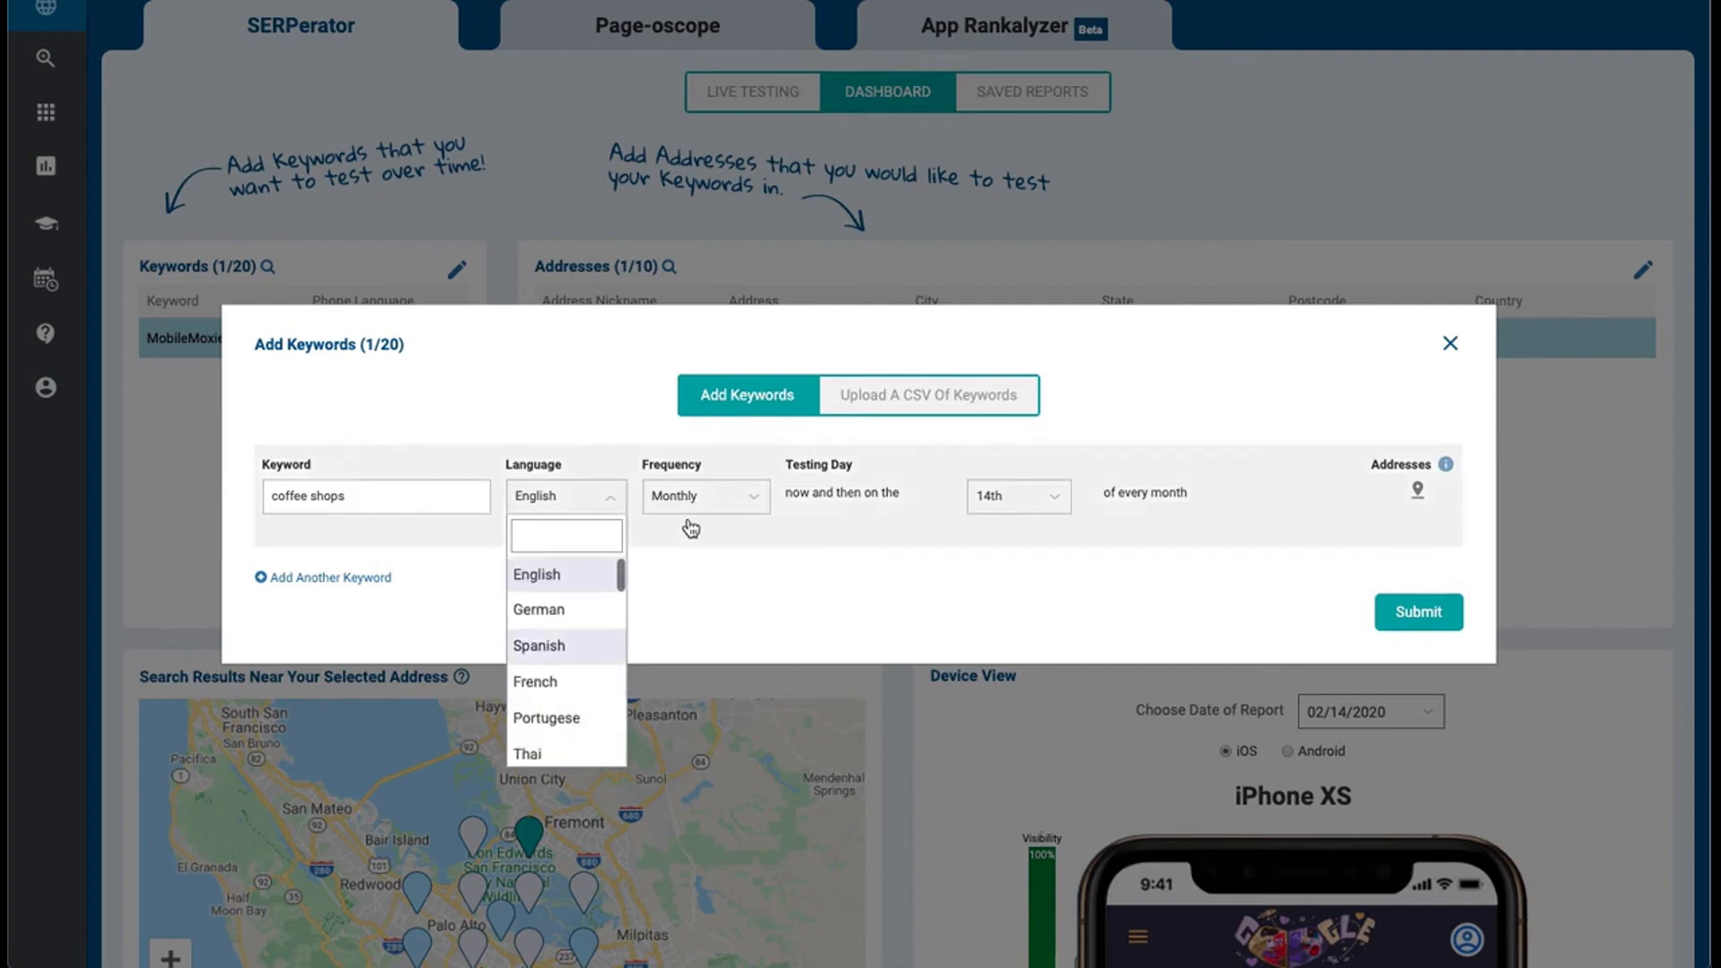
pyautogui.click(717, 502)
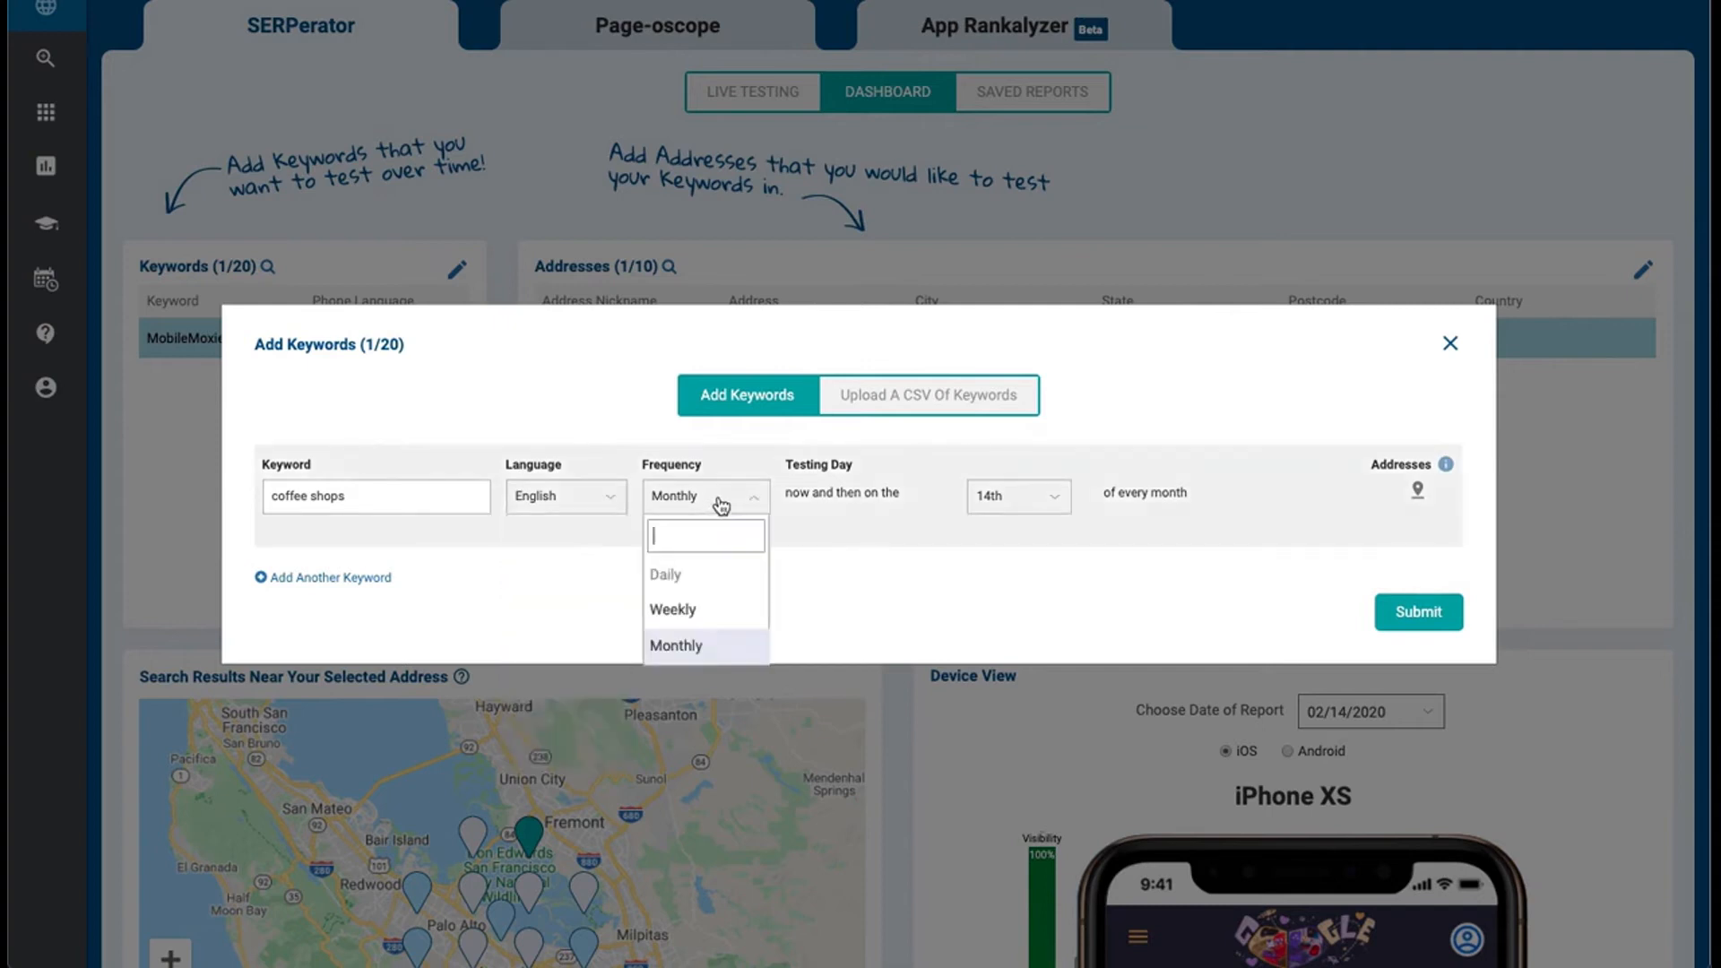
pyautogui.click(715, 610)
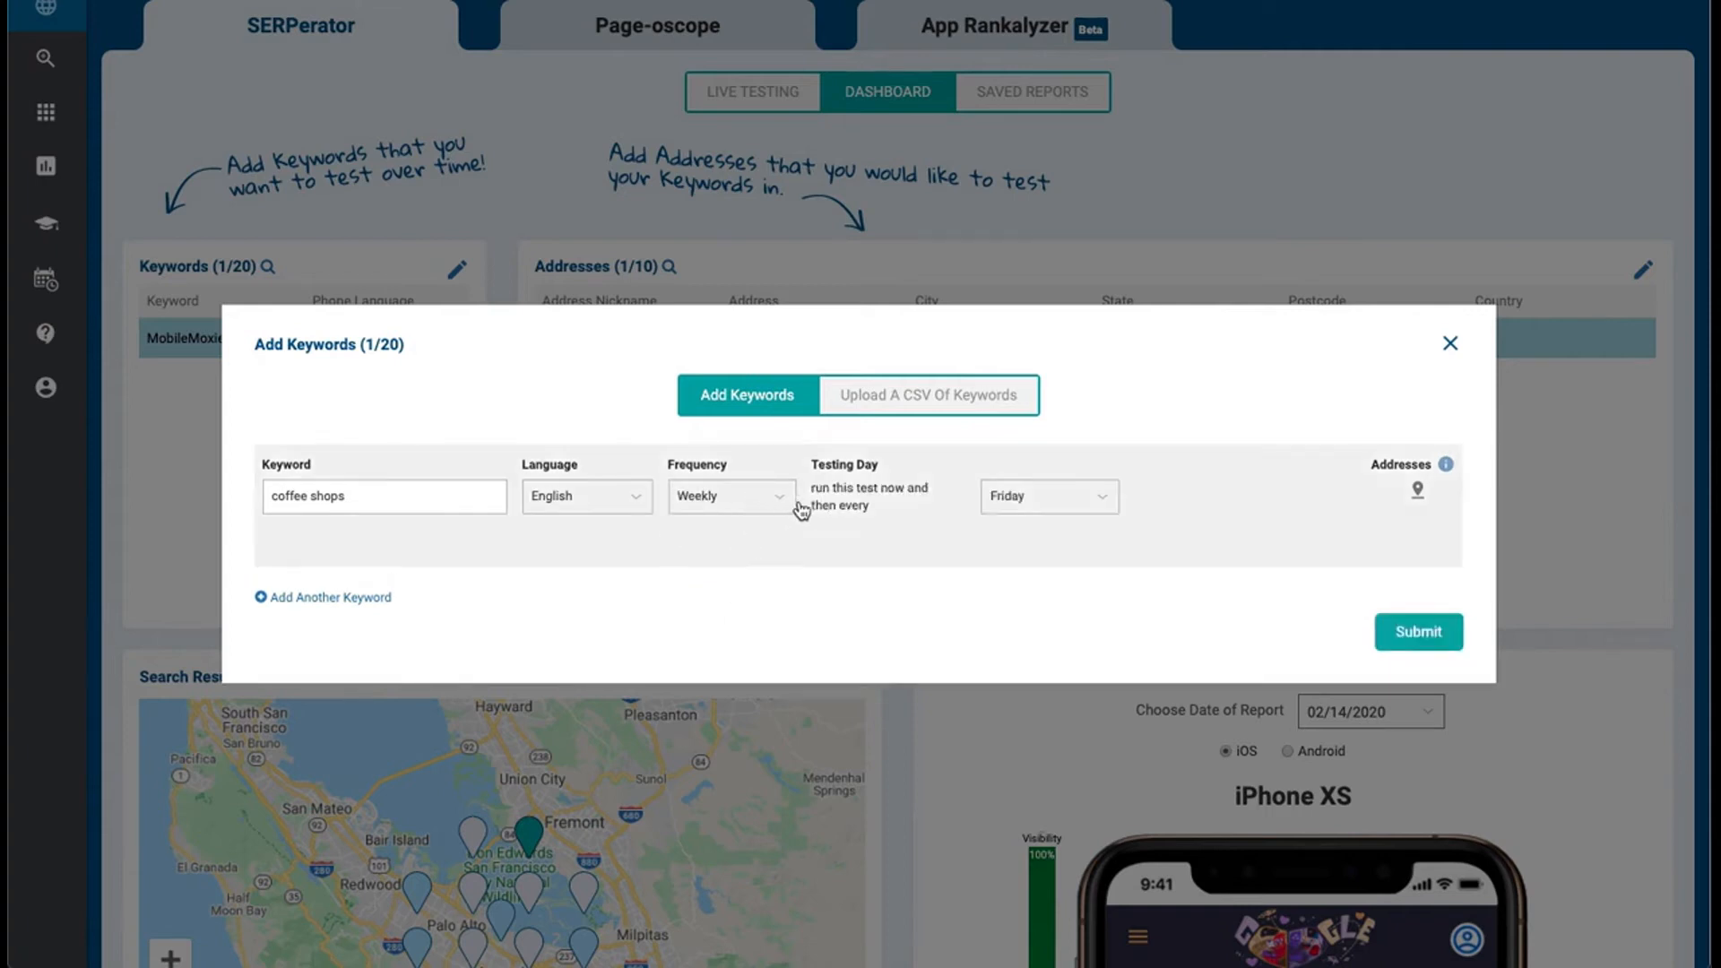
pyautogui.click(1098, 495)
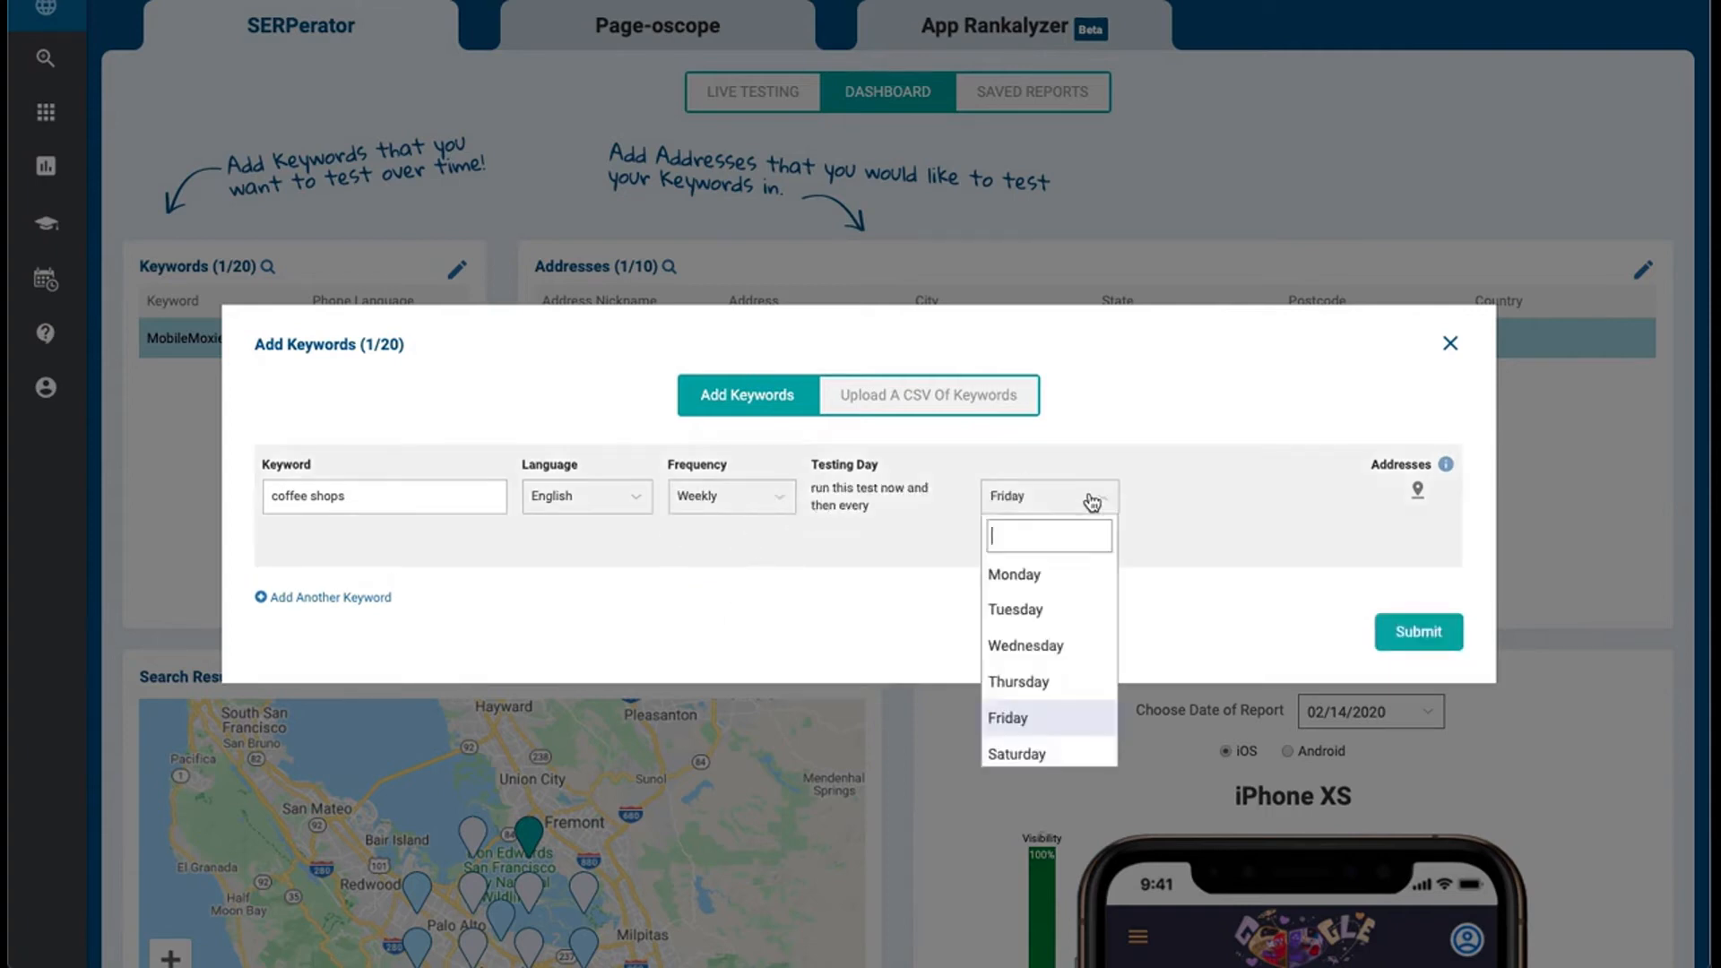
pyautogui.click(1068, 578)
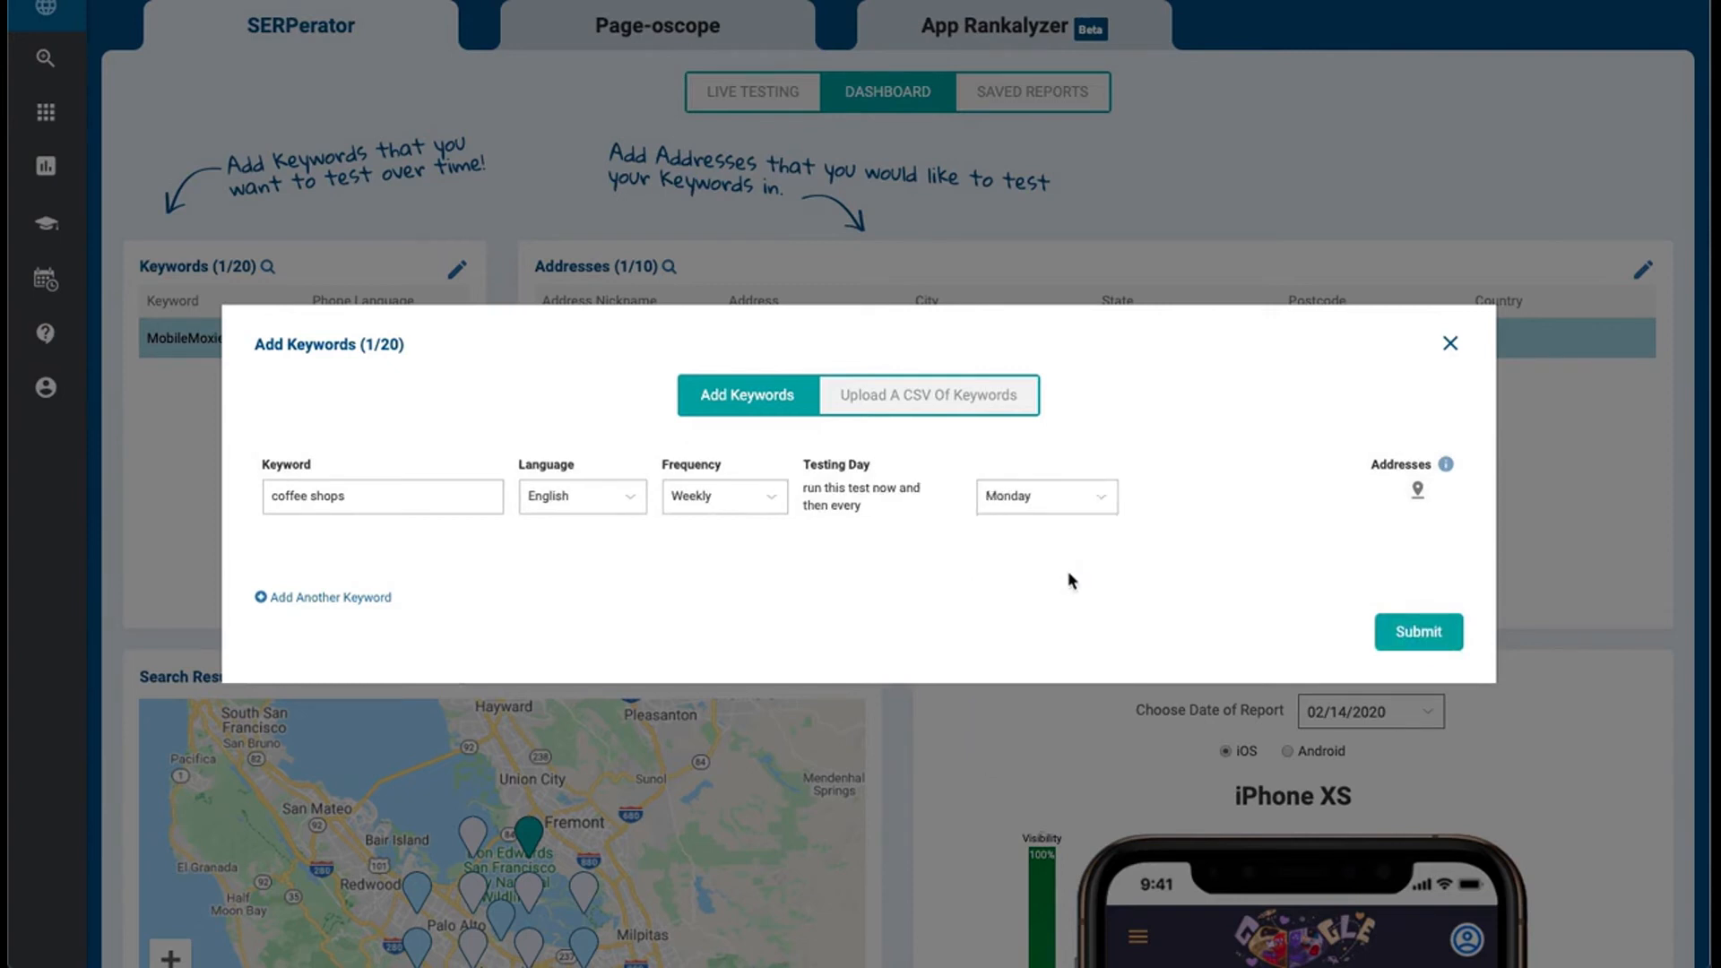
# Assign the Googleplex address to the "coffee shops" keyword and submit the keyword for tracking
pyautogui.click(1417, 493)
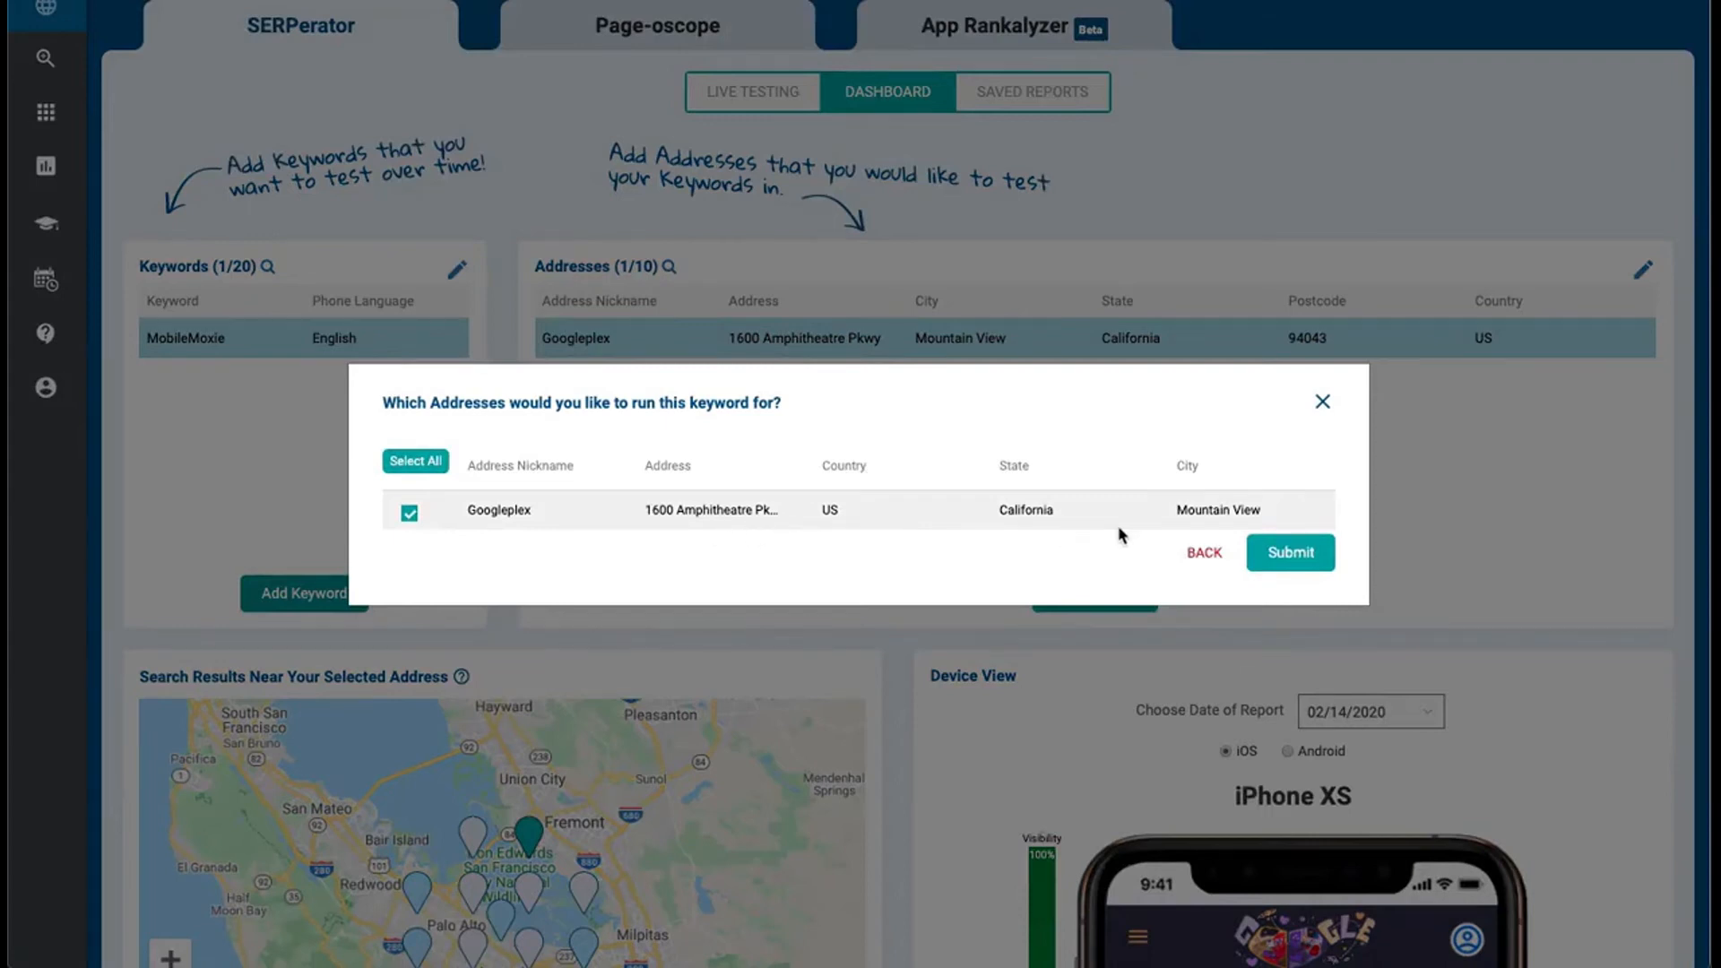
pyautogui.click(1291, 553)
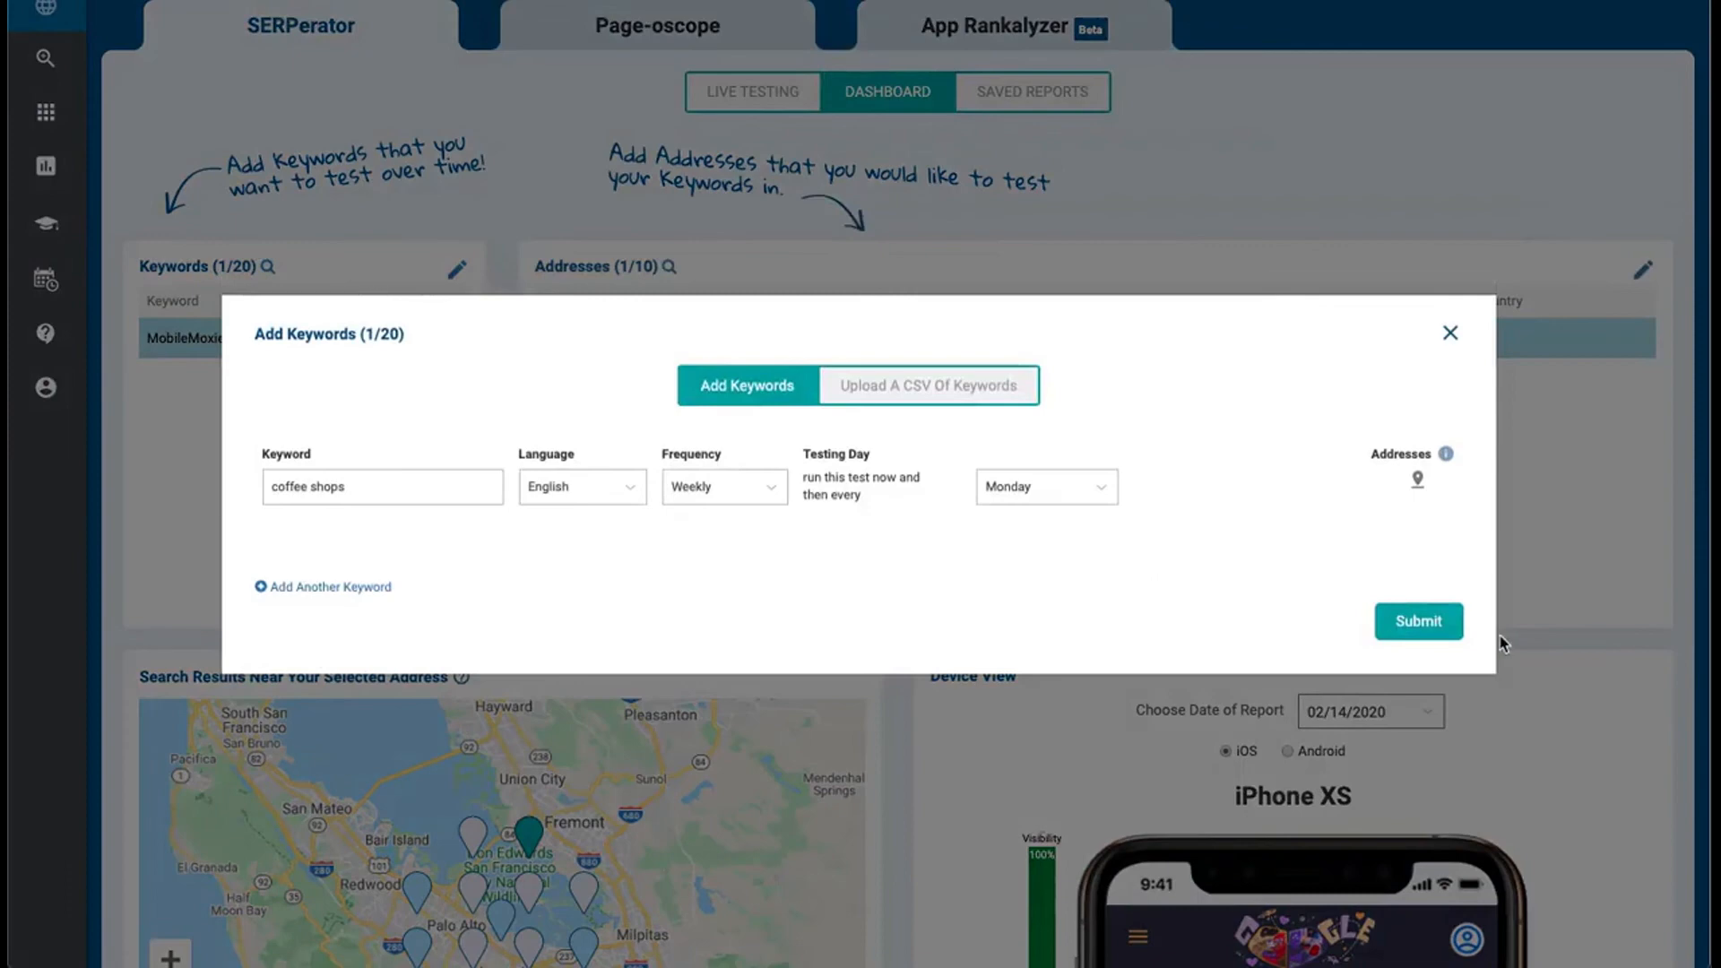
pyautogui.click(1433, 625)
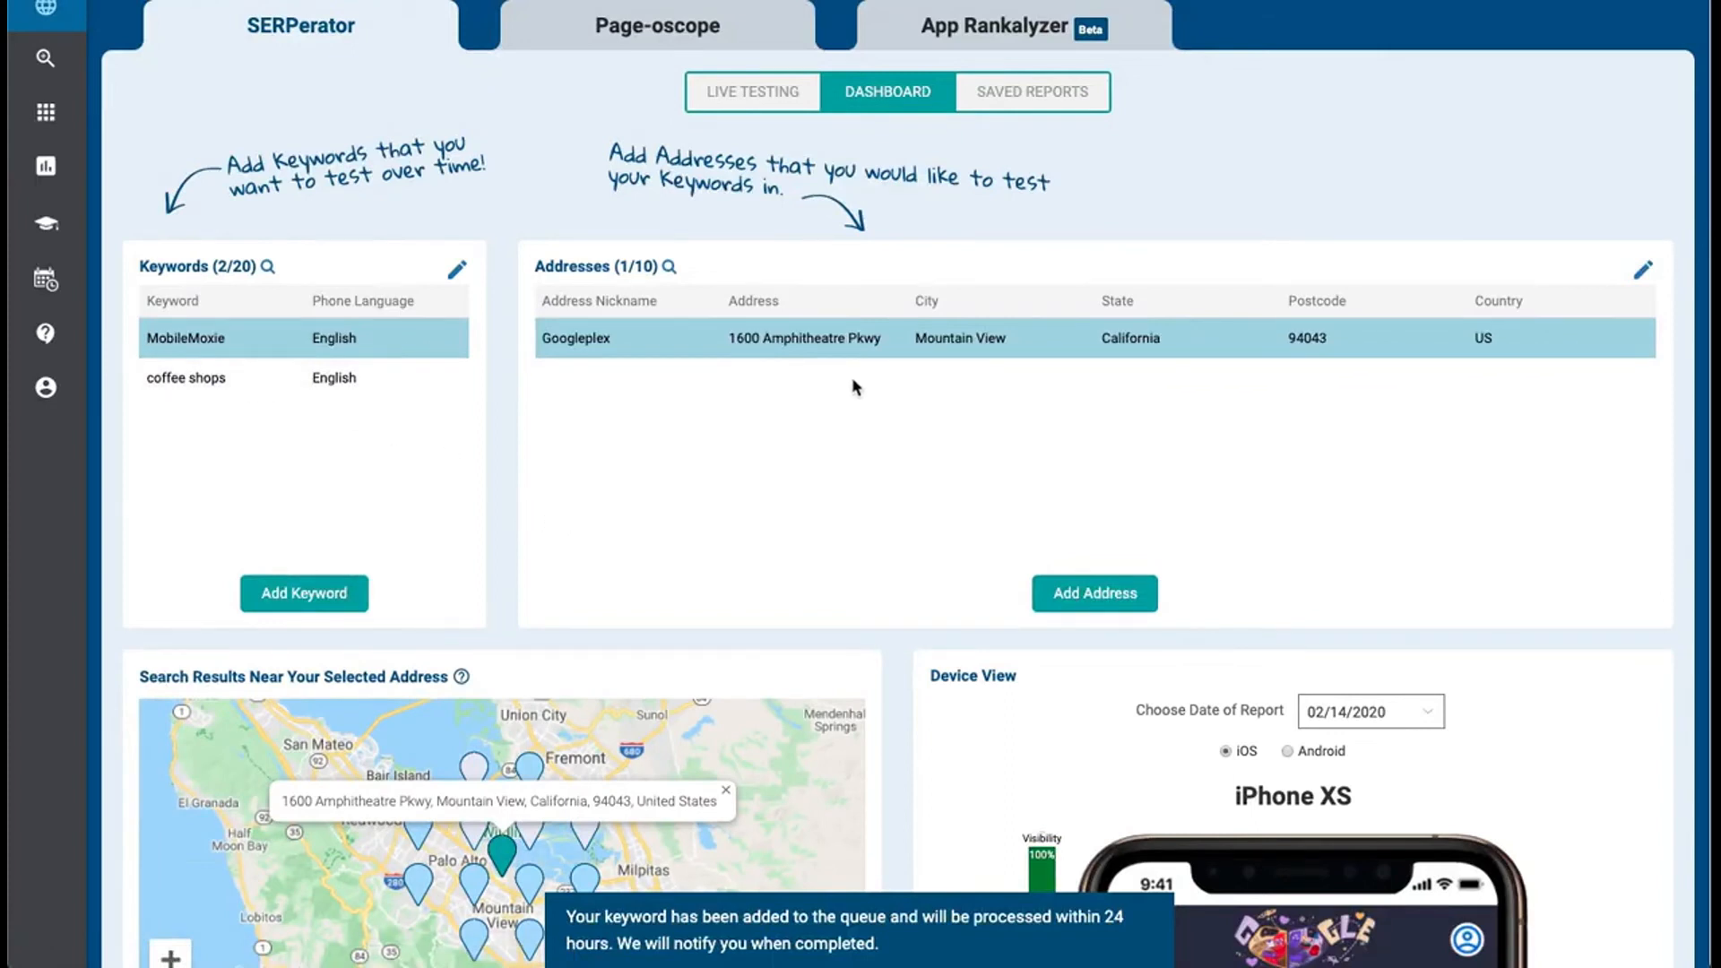
# Examine the single, sample and CSV upload options for adding addresses, including the example Starbucks data, and close the dialog
pyautogui.click(1097, 595)
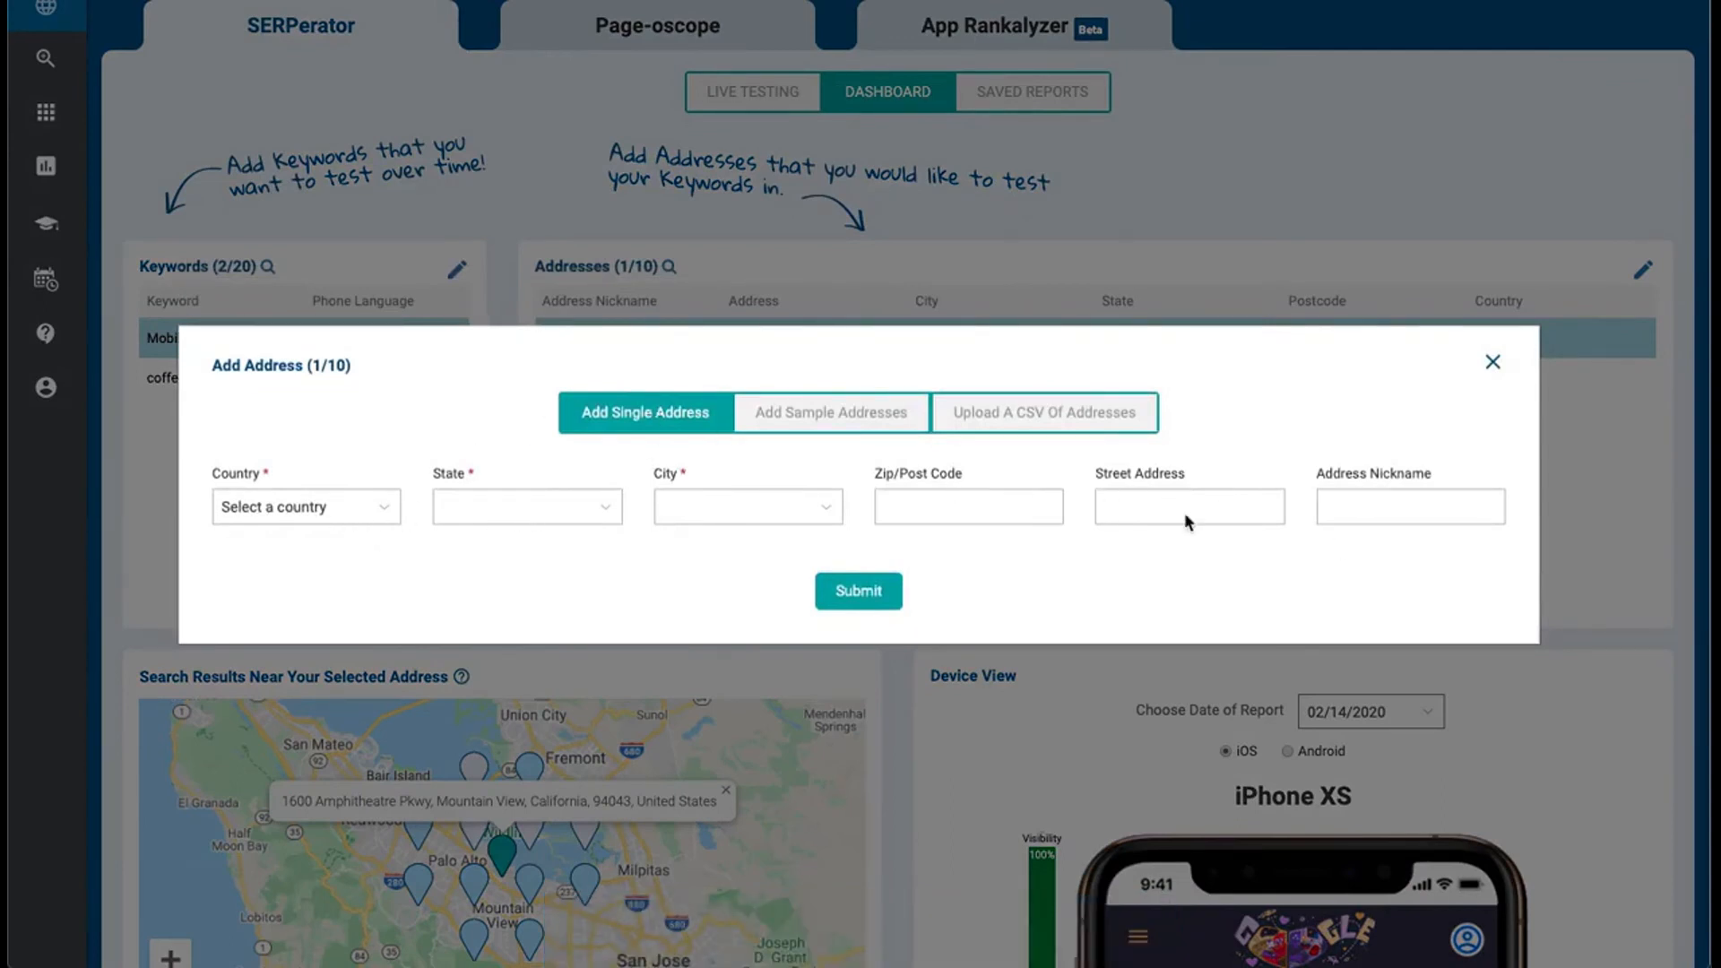
pyautogui.click(841, 414)
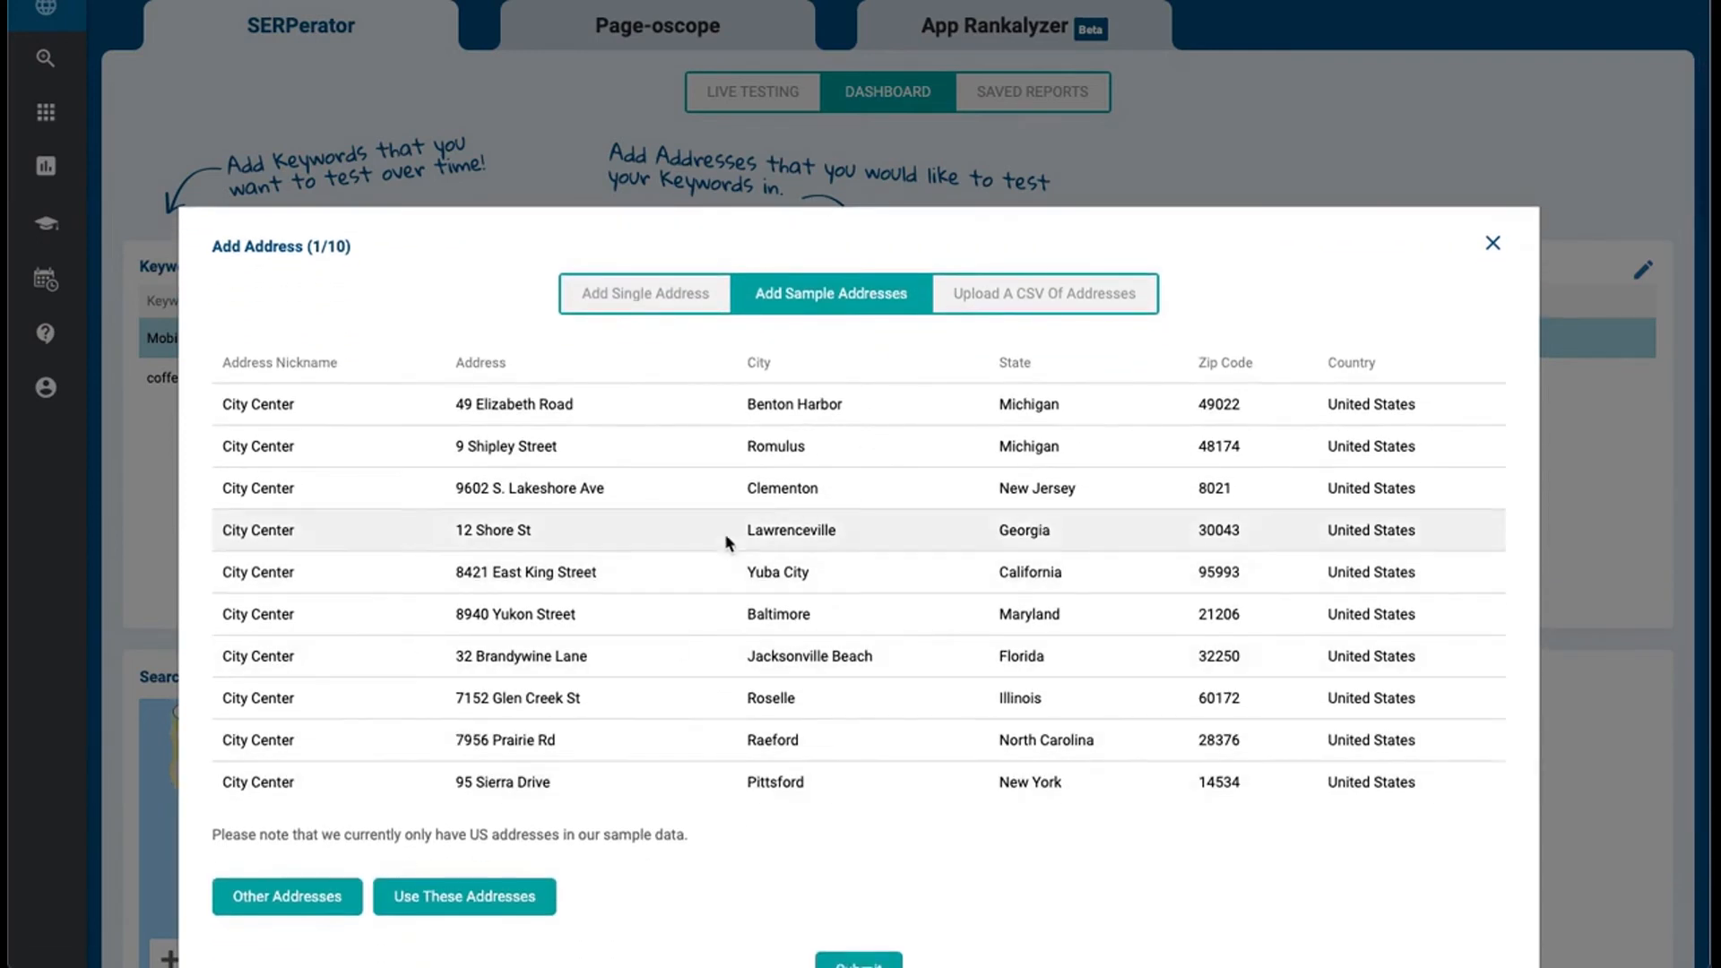
pyautogui.scroll(-1, 851, 674)
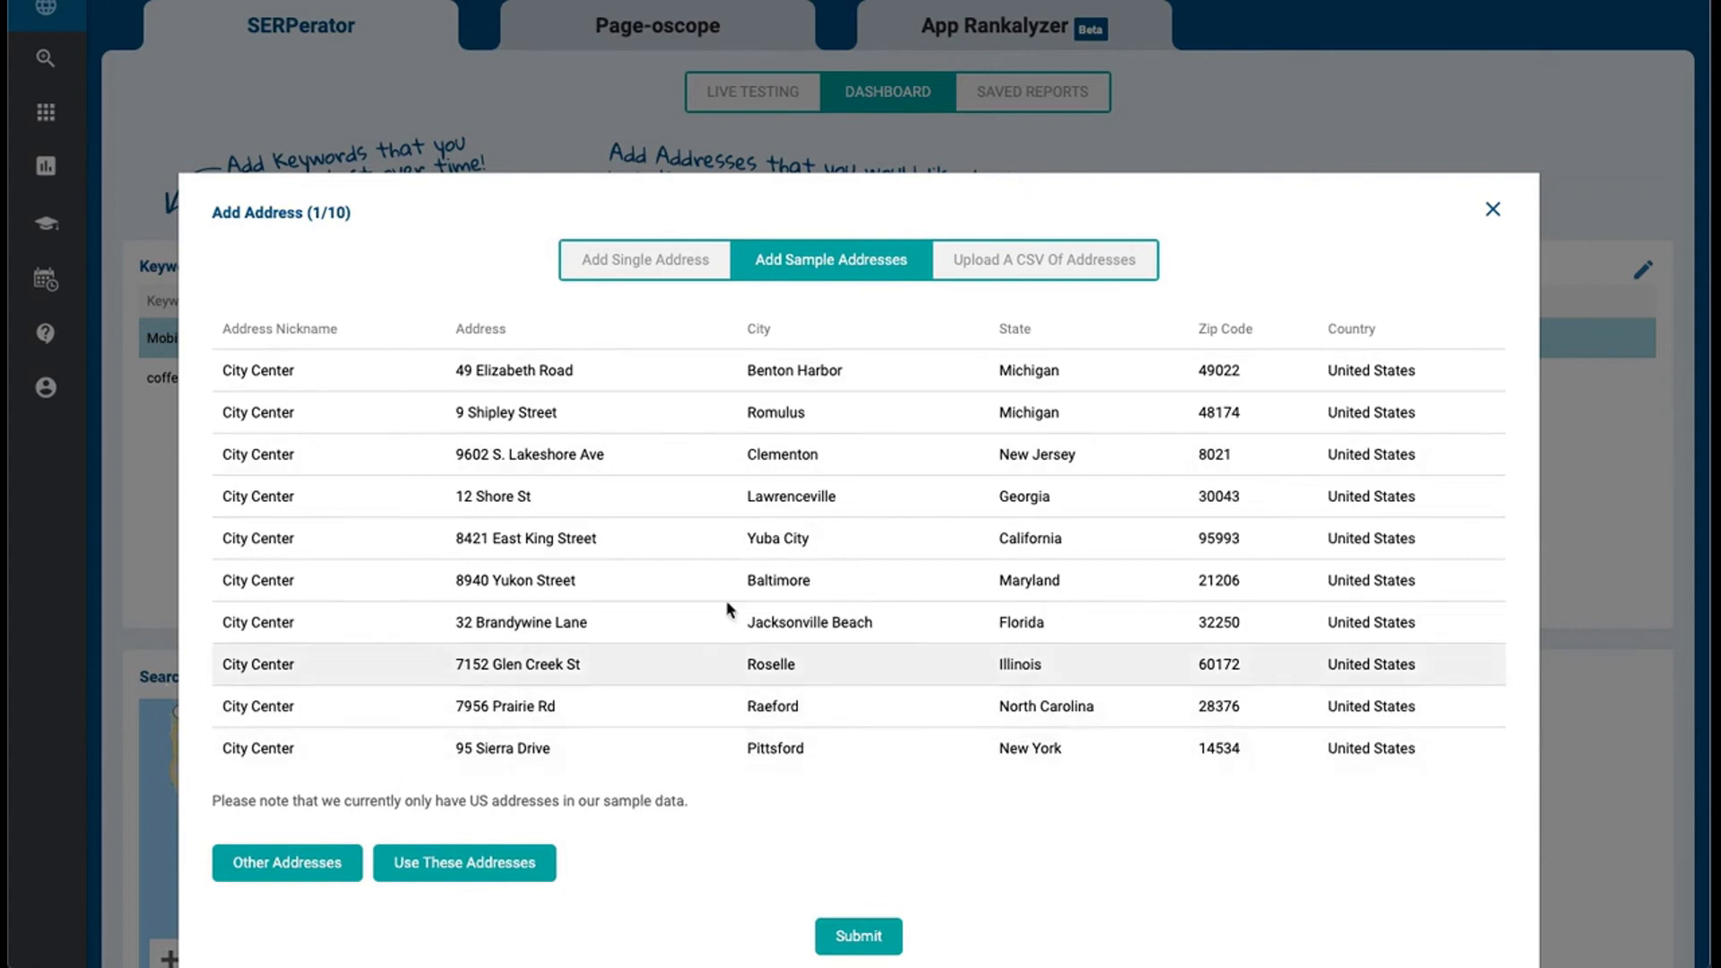
pyautogui.click(1073, 277)
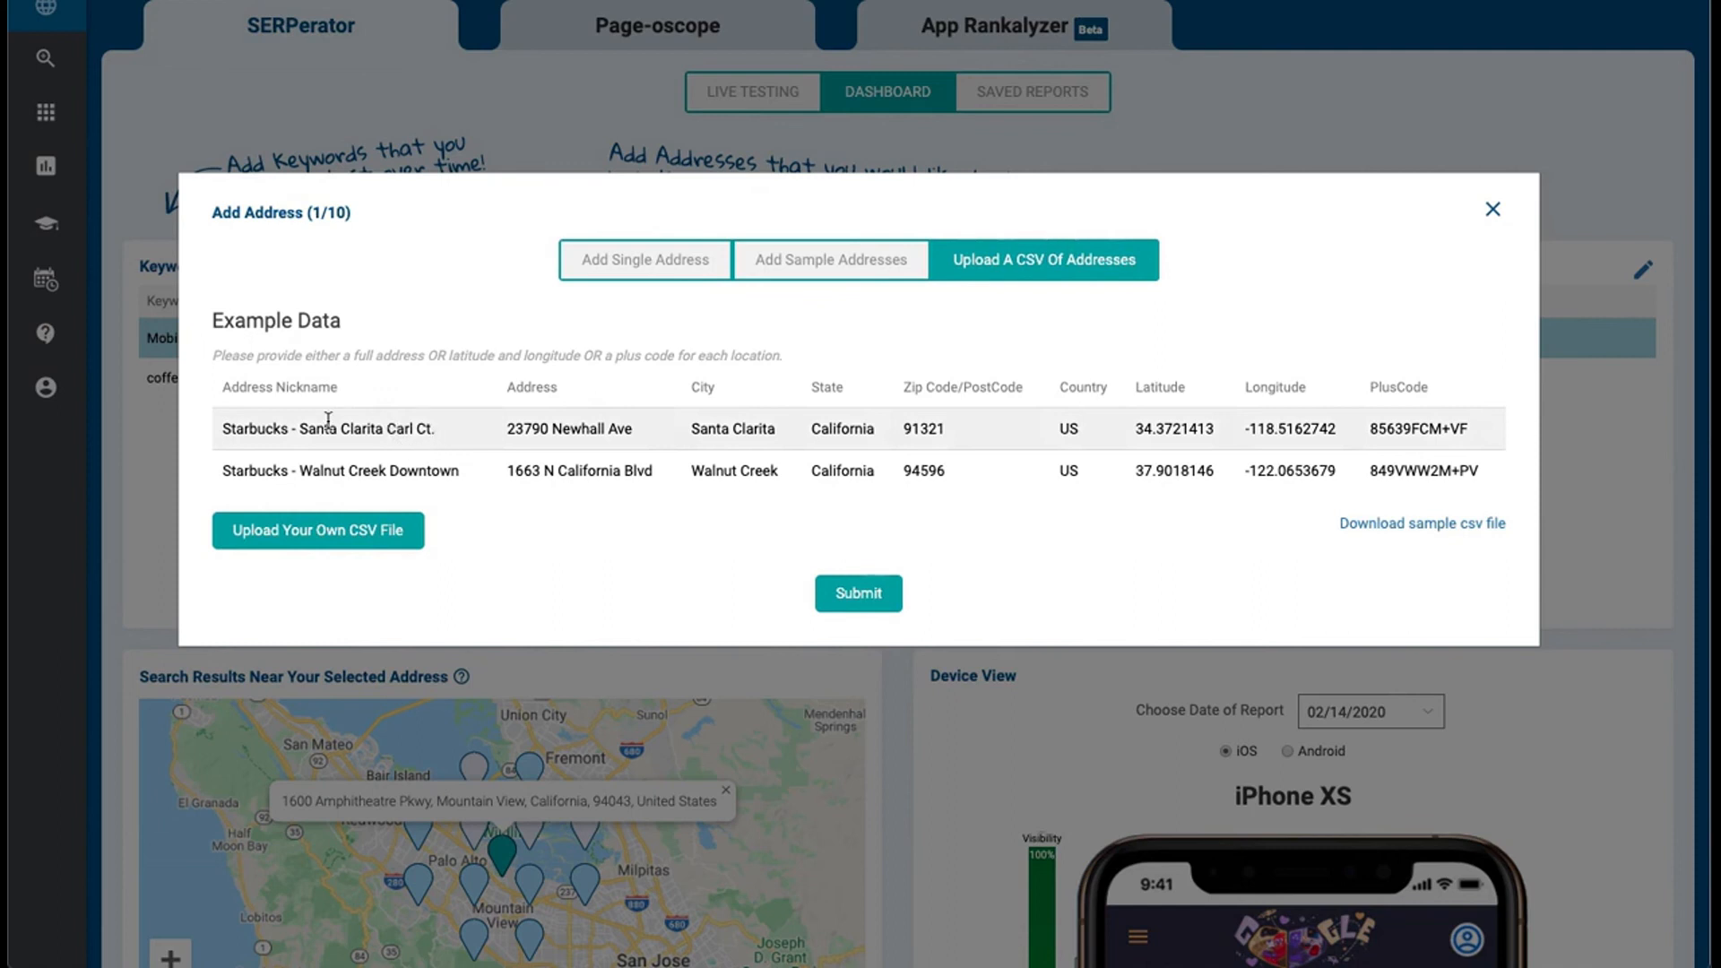
pyautogui.moveTo(223, 429); pyautogui.dragTo(454, 437)
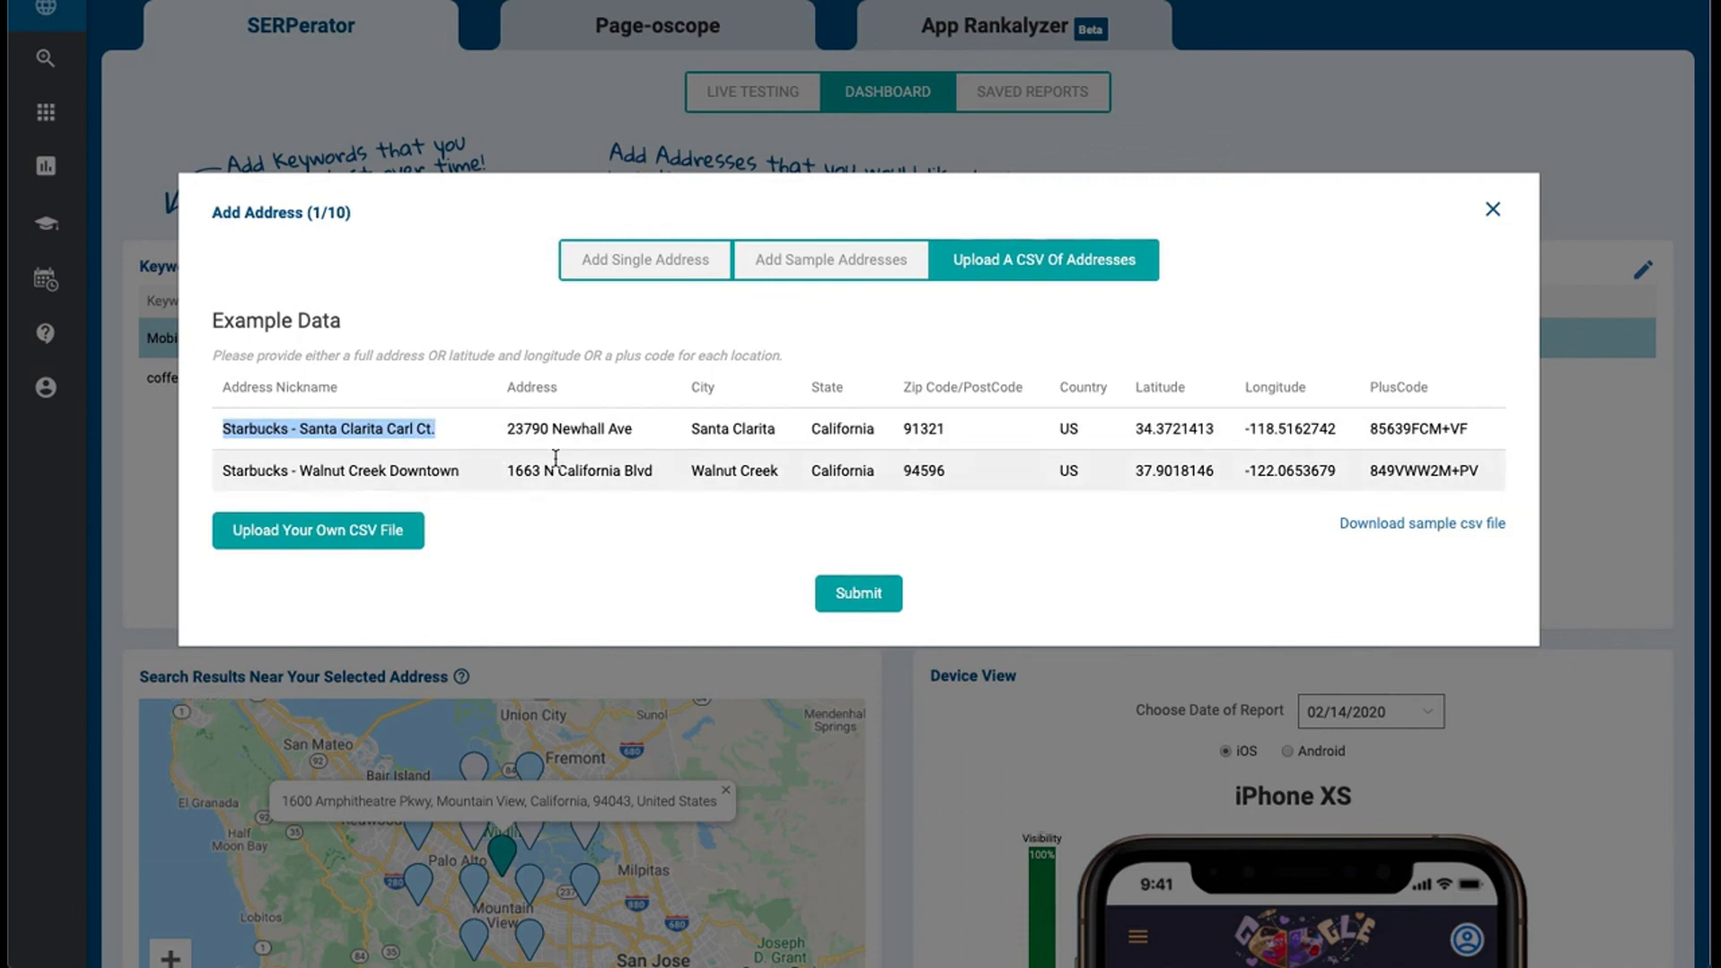
pyautogui.click(1493, 213)
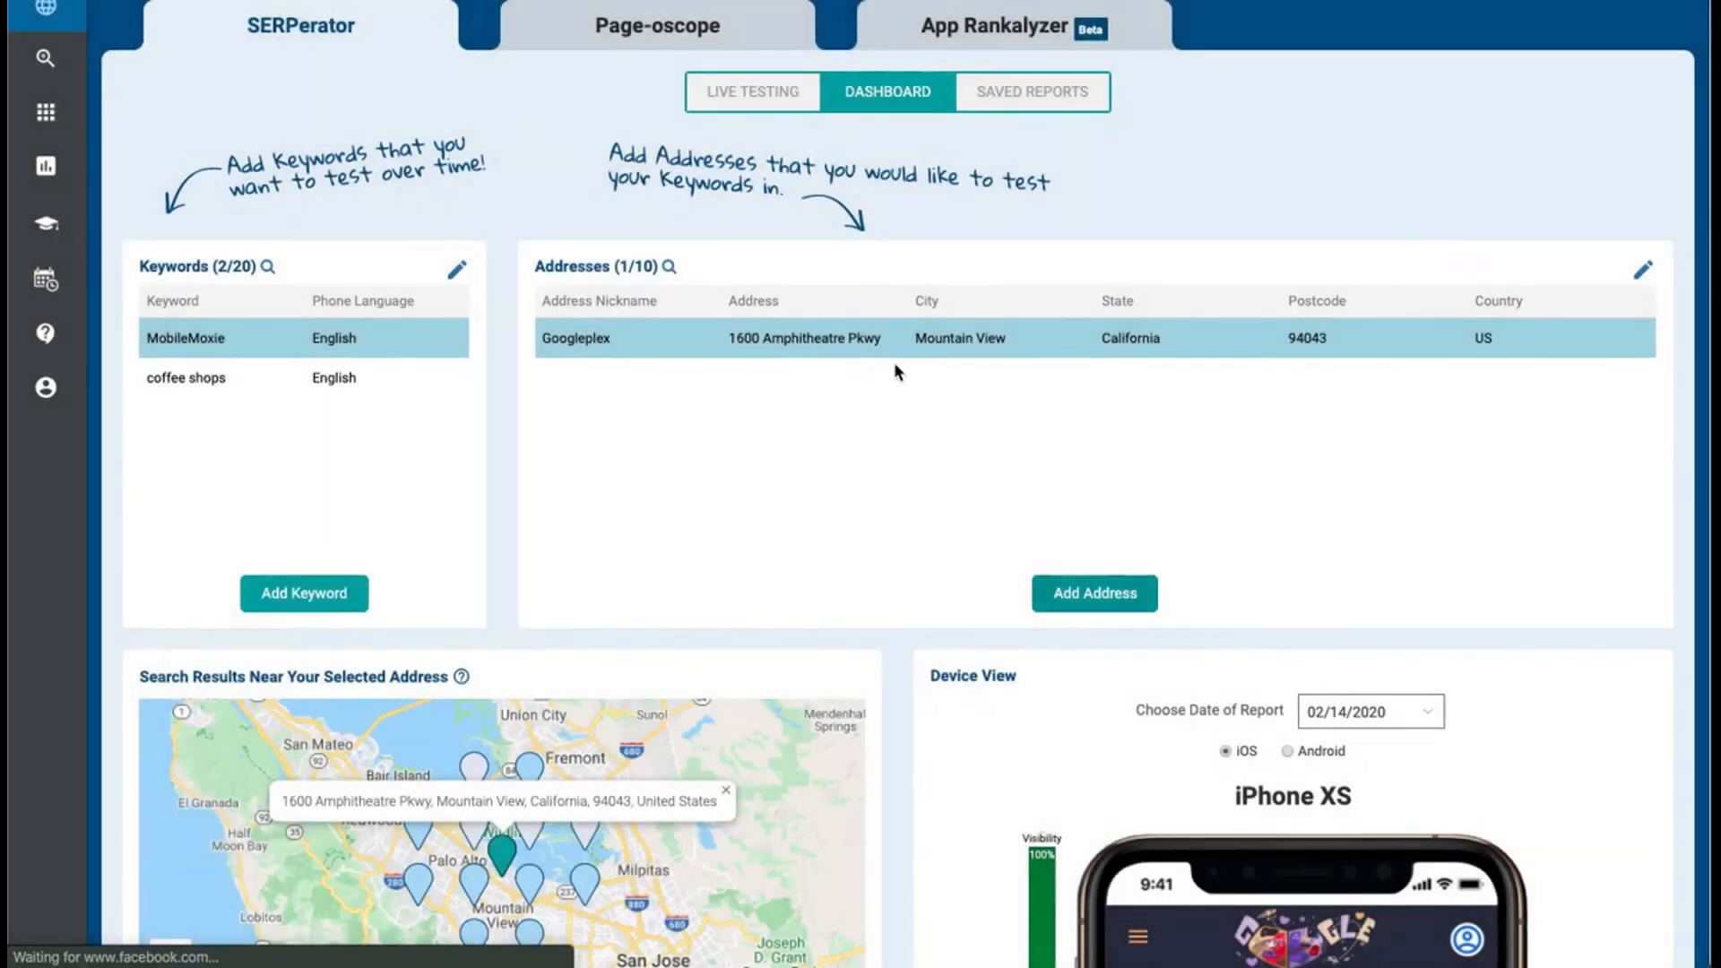